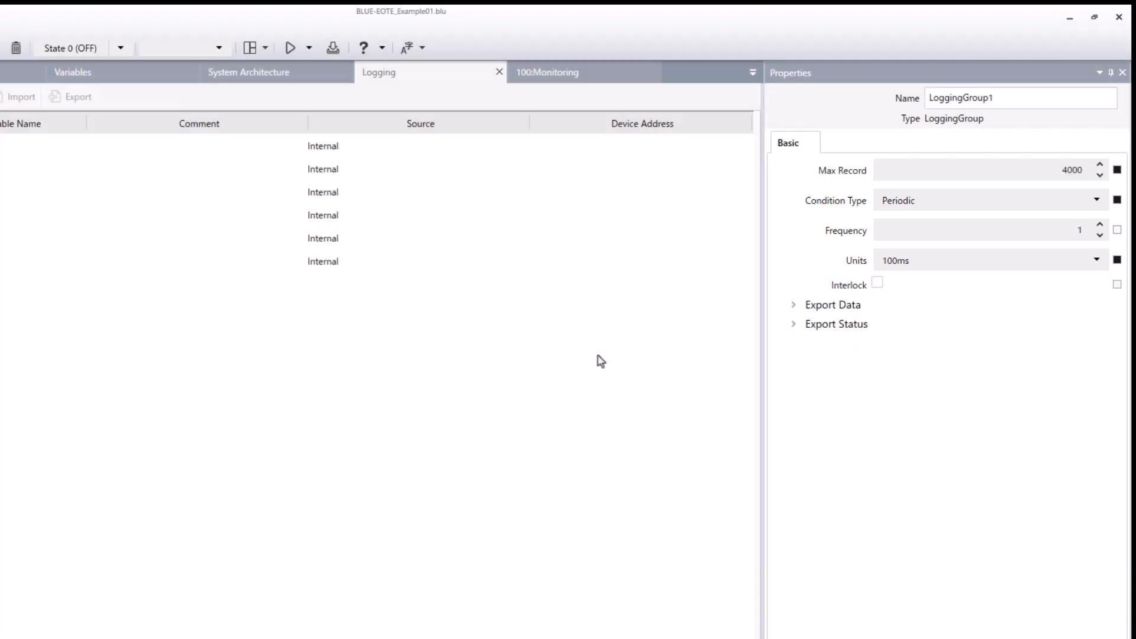
Enable the Interlock option of LoggingGroup1 and open the choices for its value source.
left_click(878, 285)
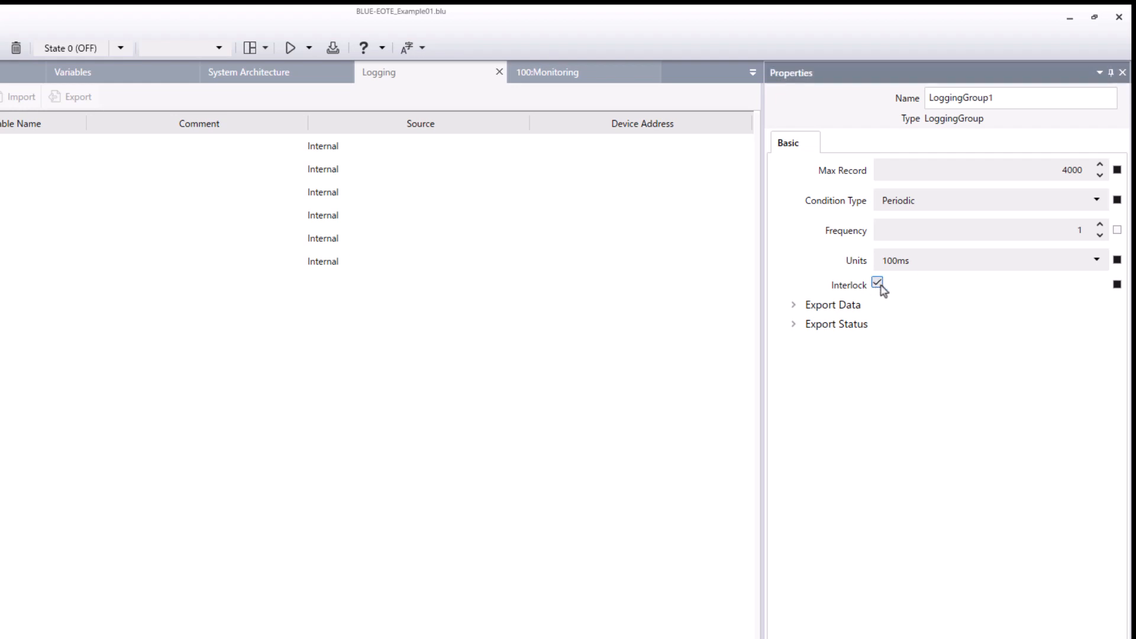
left_click(1117, 284)
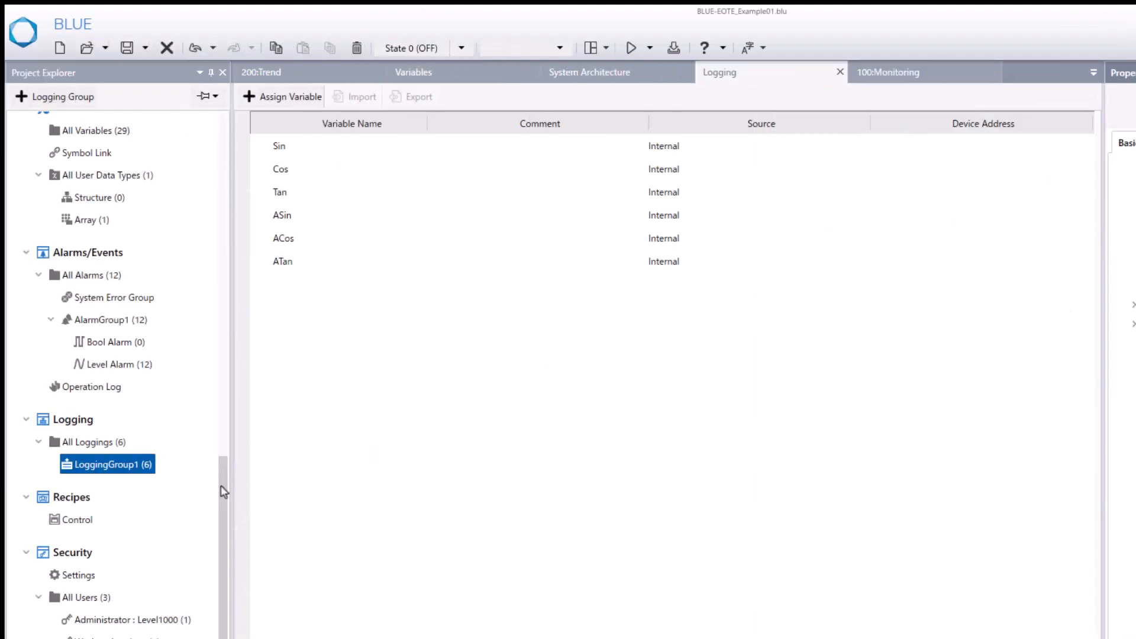
Add a BOOL variable named Trend_Interlock to the project's variables.
left_click_drag(222, 485, 234, 386)
left_click(106, 349)
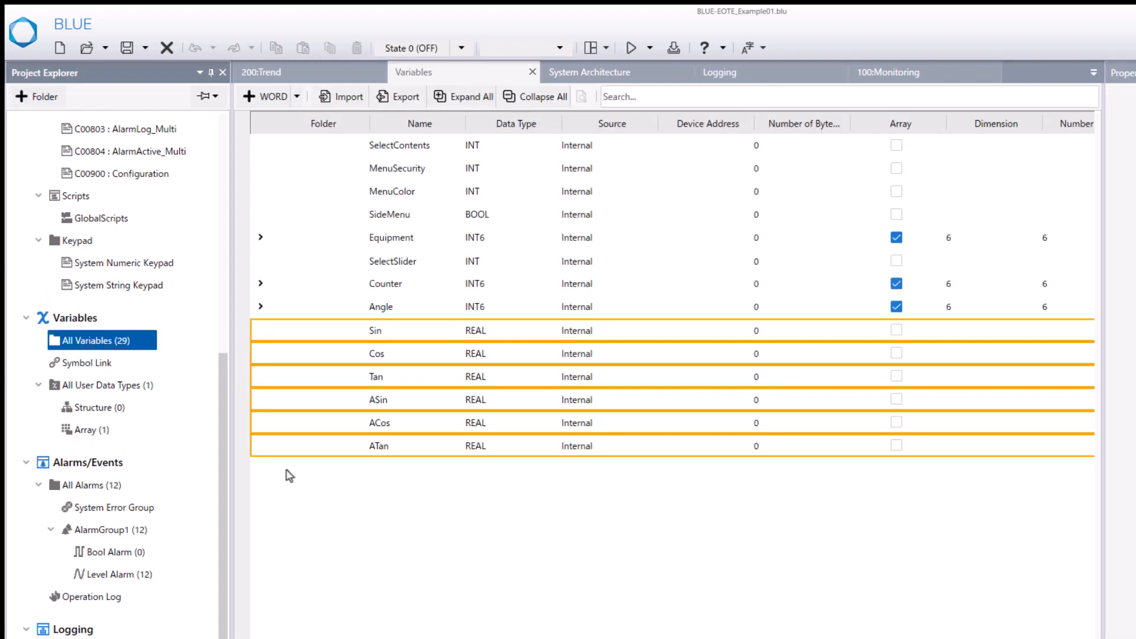
left_click(297, 98)
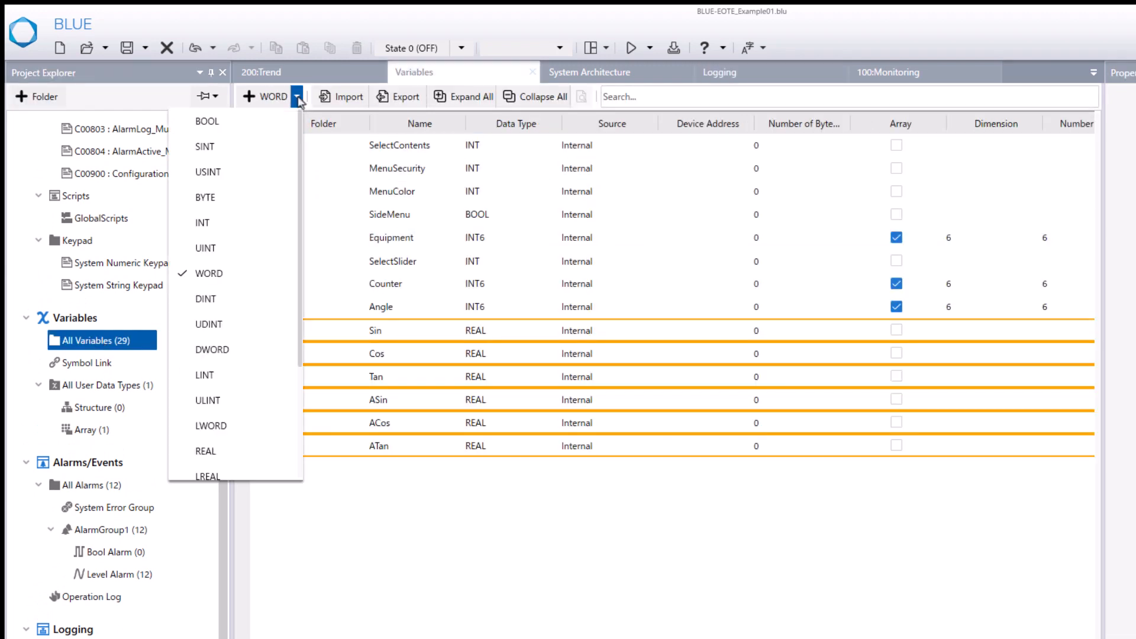
left_click(272, 117)
left_click(382, 463)
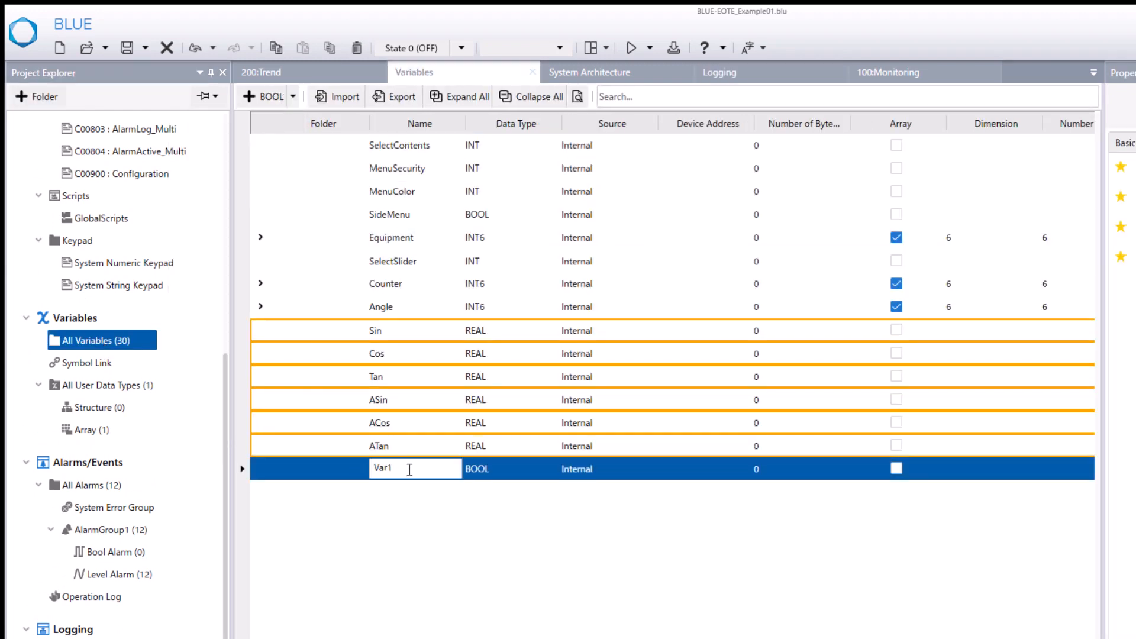
type("Trend_Interlock")
key("Return")
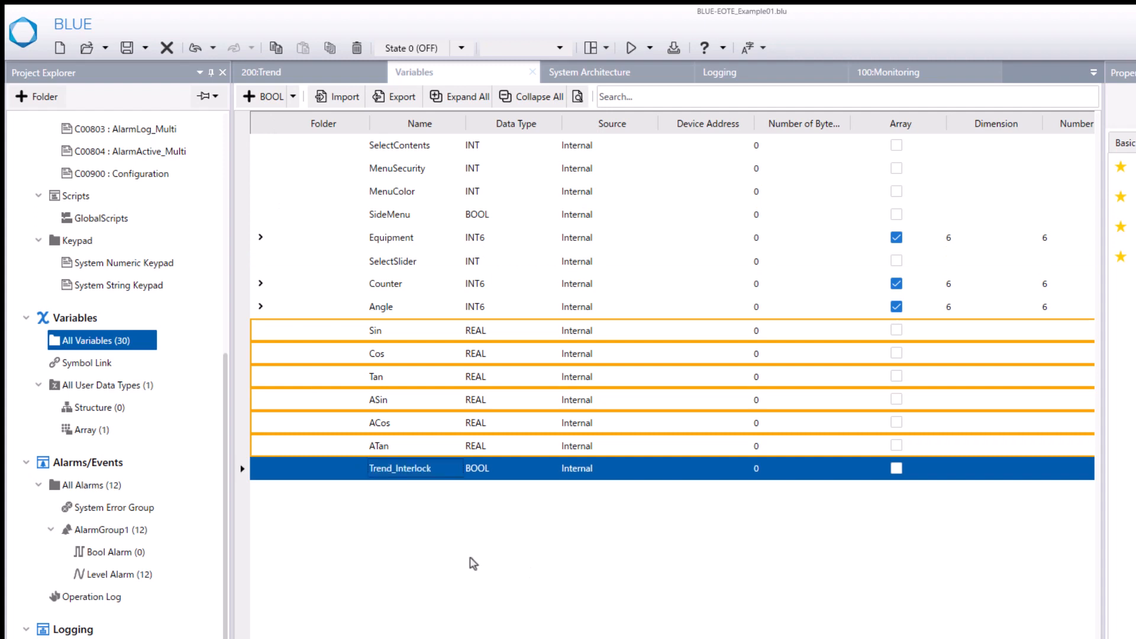
Enable Interlock for LoggingGroup1 and bind it to the Trend_Interlock variable with One Way direction.
left_click_drag(226, 387, 226, 492)
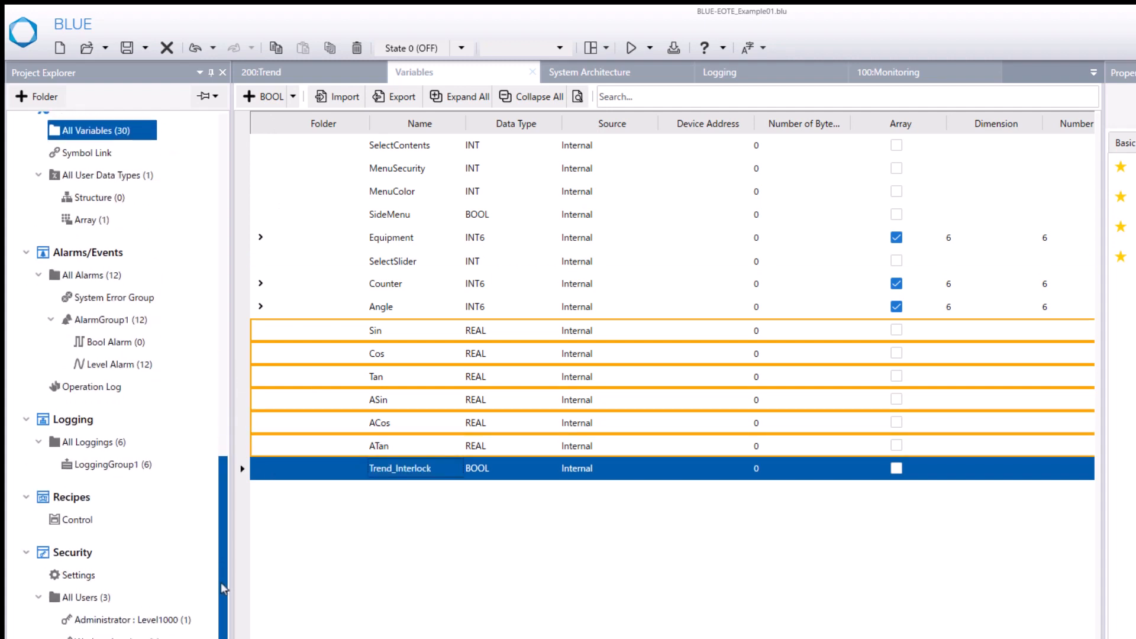
left_click(108, 465)
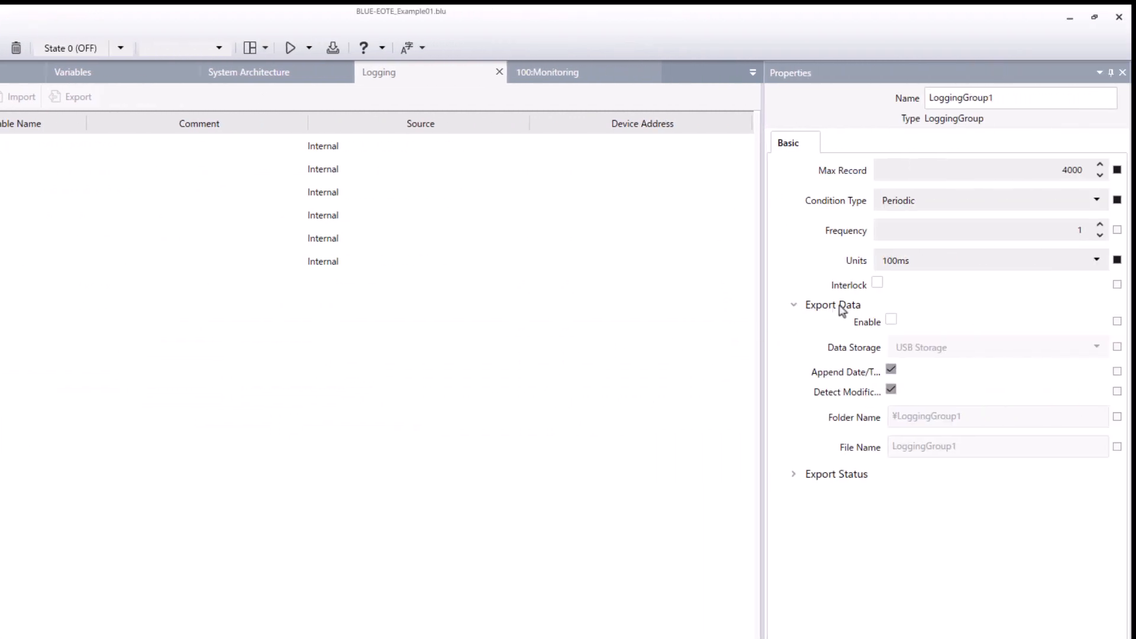
left_click(877, 284)
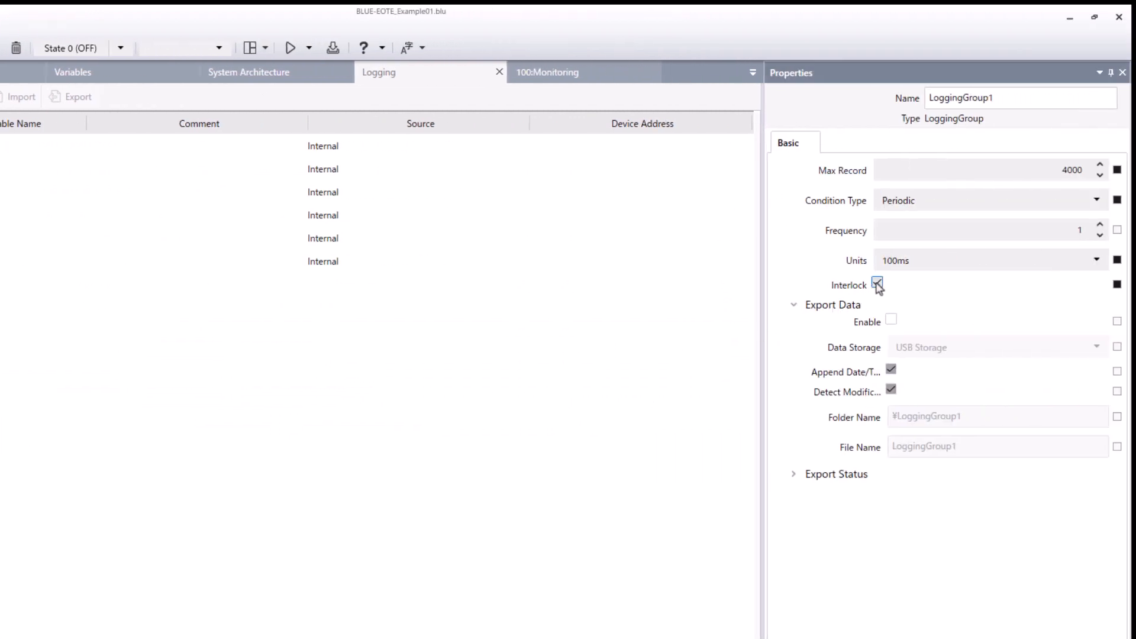
left_click(1118, 284)
left_click(1088, 313)
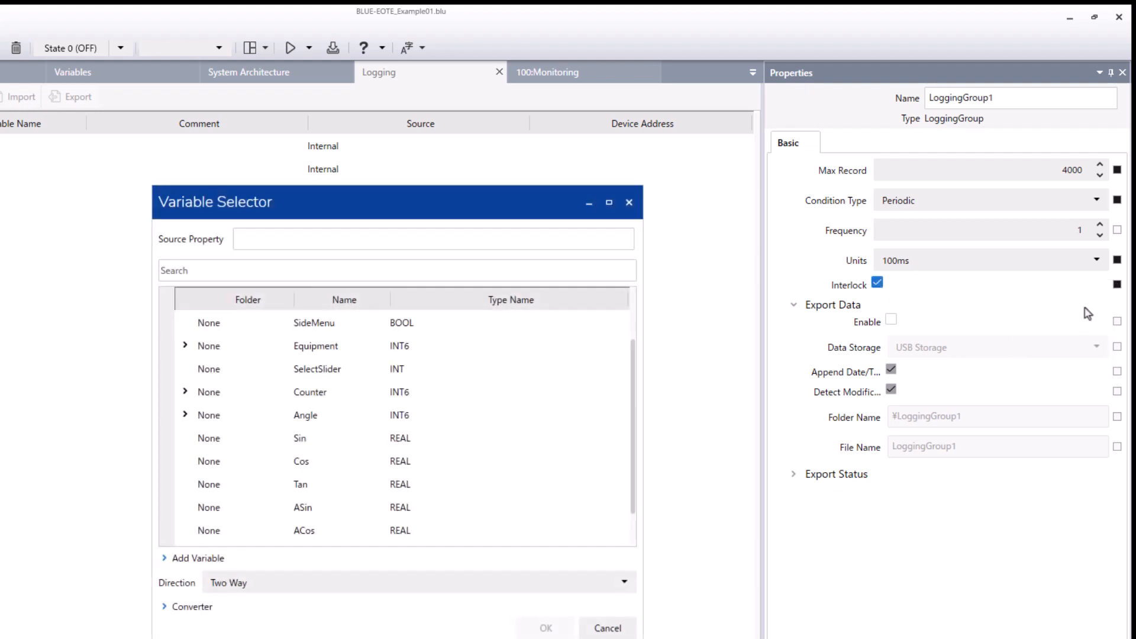
scroll(633, 392, "down", 1)
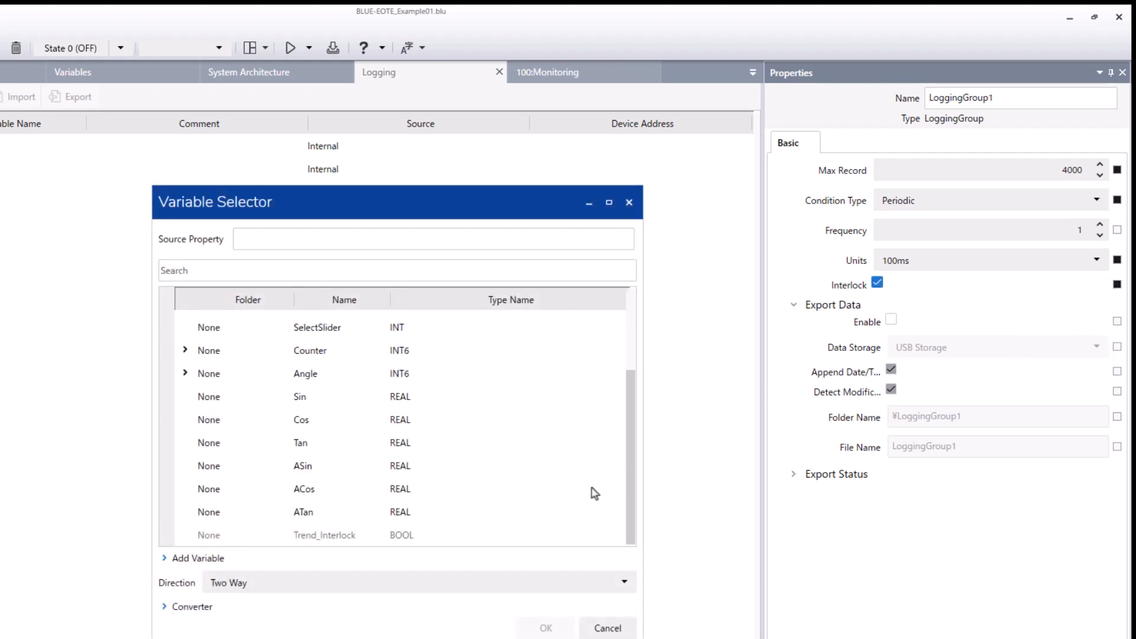
left_click(248, 536)
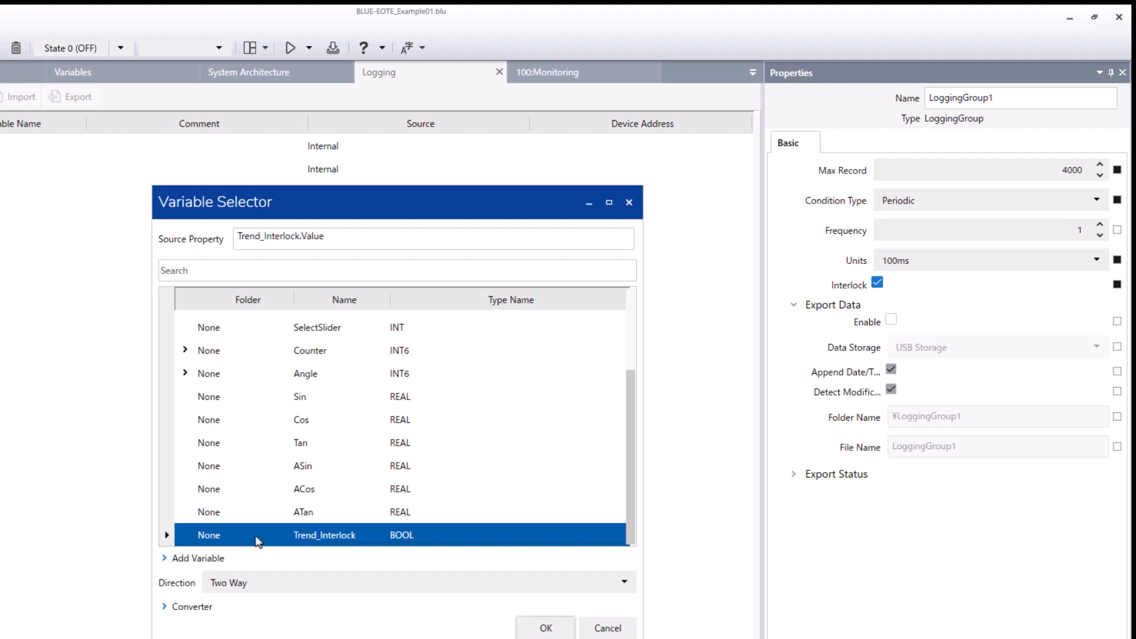
left_click(247, 584)
left_click(245, 605)
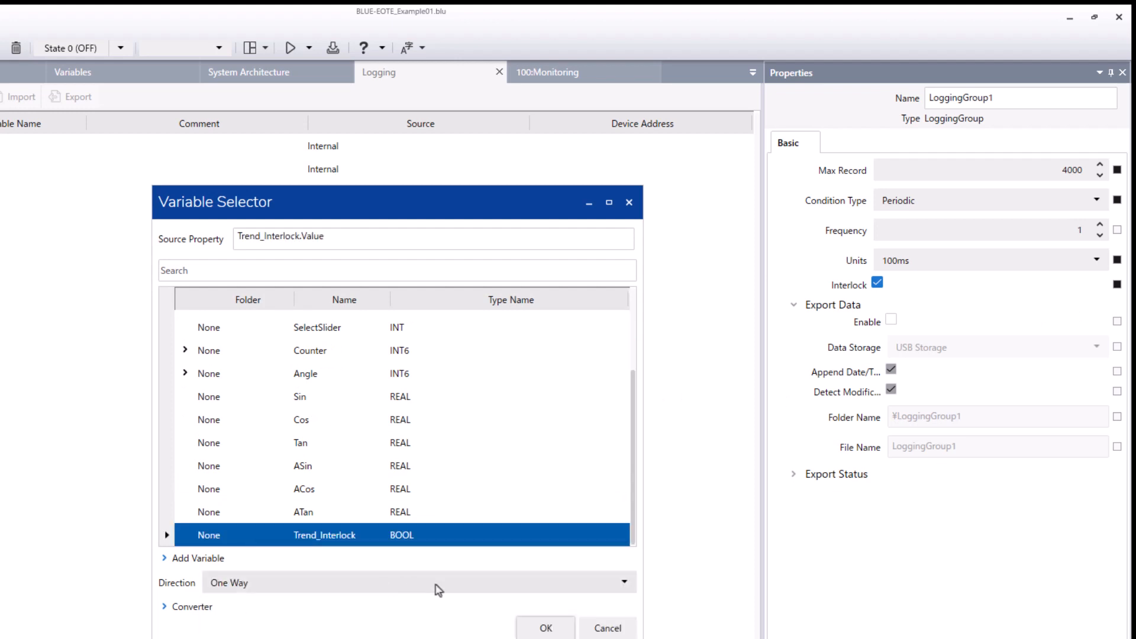
left_click(536, 636)
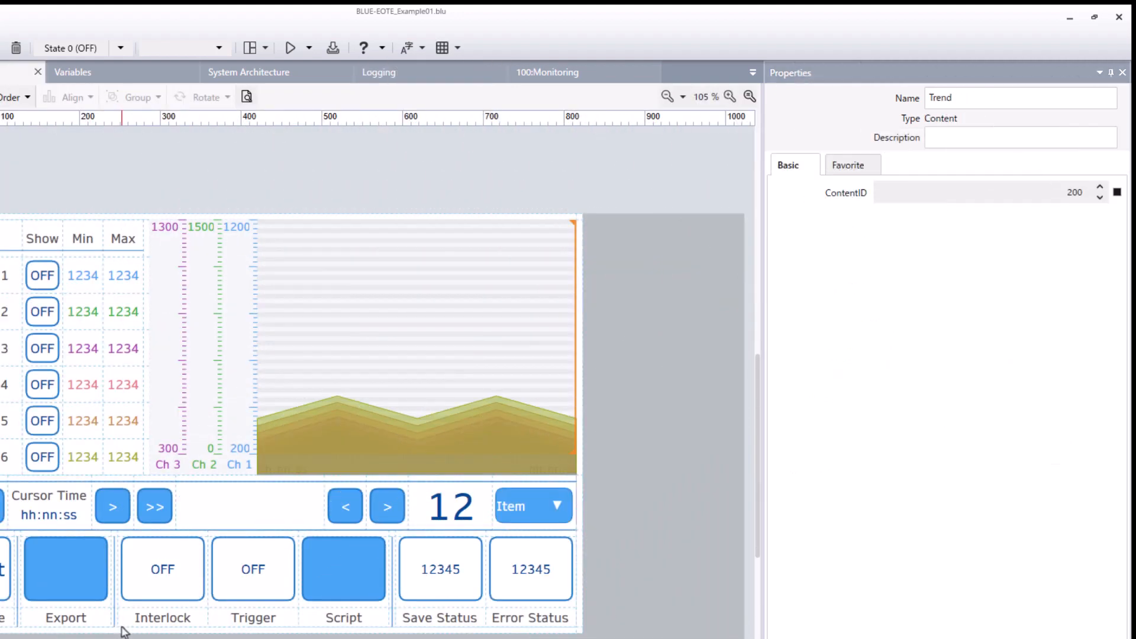
Give the Interlock lamp on the Trend content a Bit Toggle touch operation with the Trend_Interlock variable as destination.
left_click(178, 571)
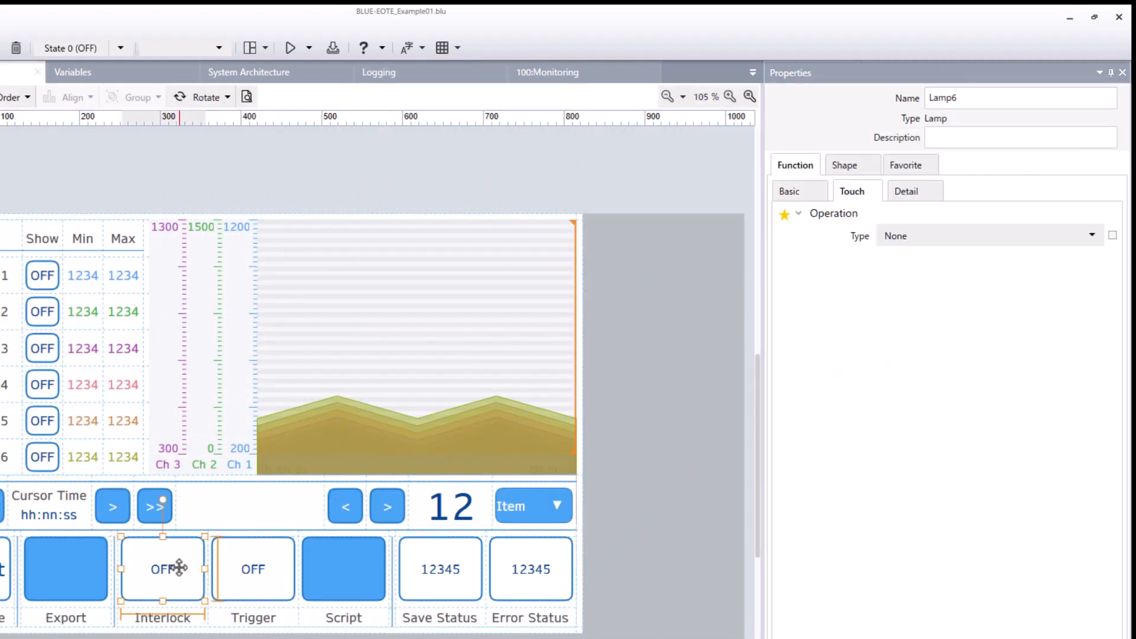
left_click(951, 239)
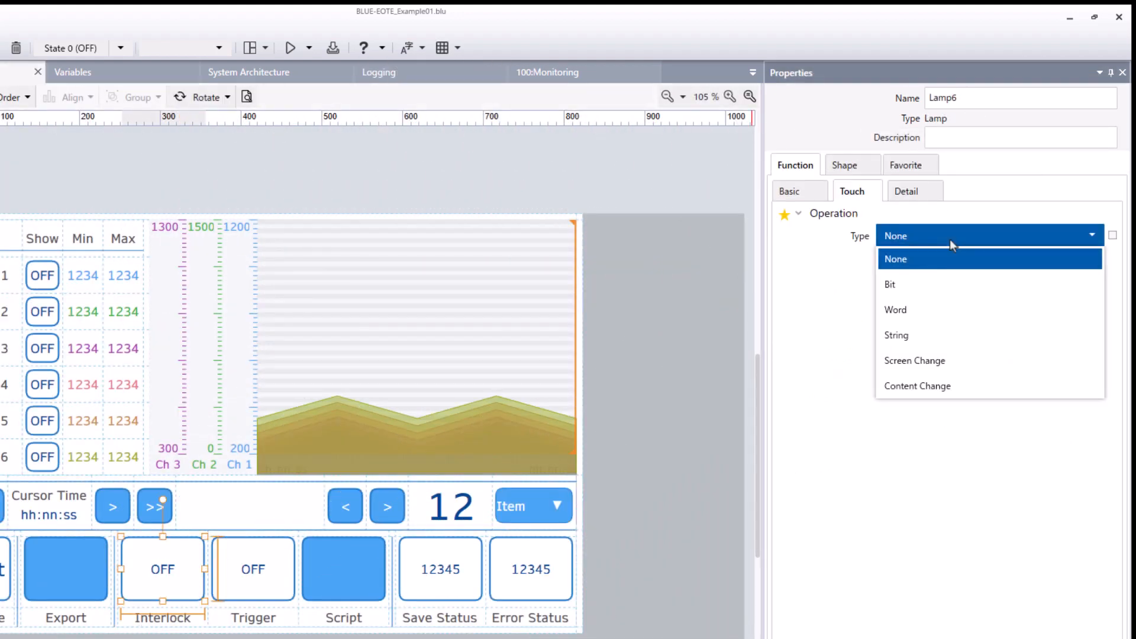
left_click(946, 285)
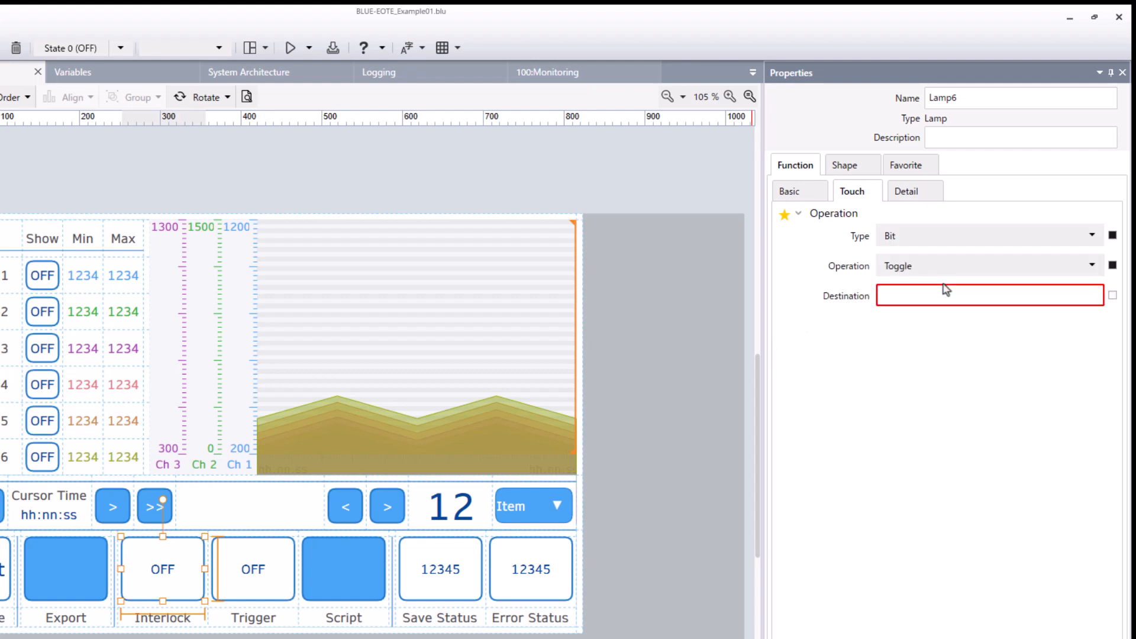
left_click(1112, 295)
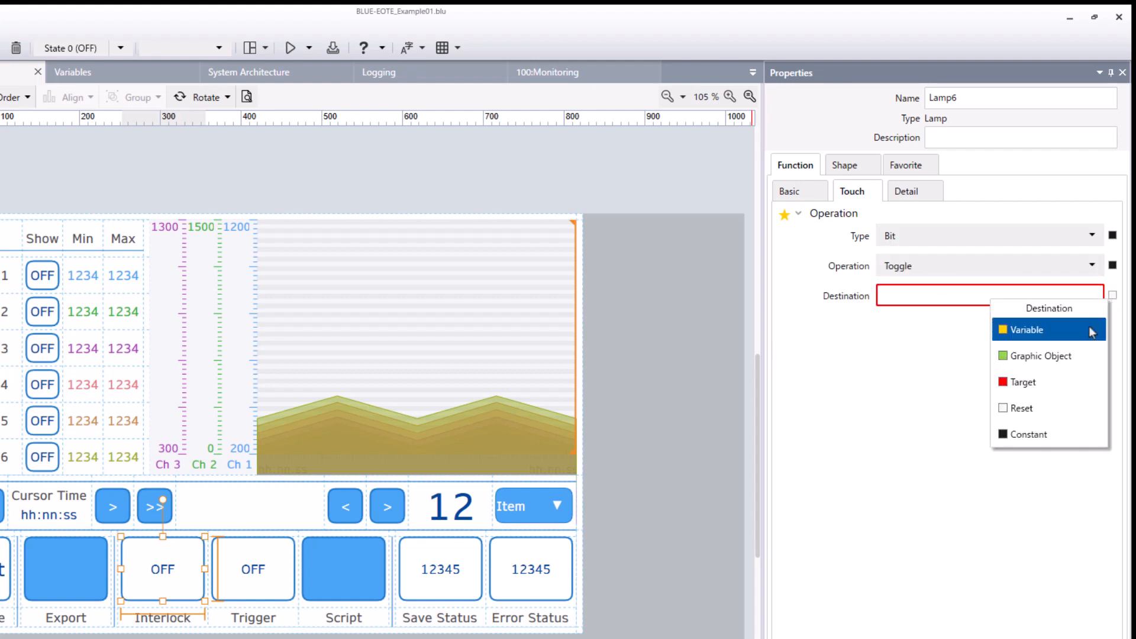
left_click(1089, 327)
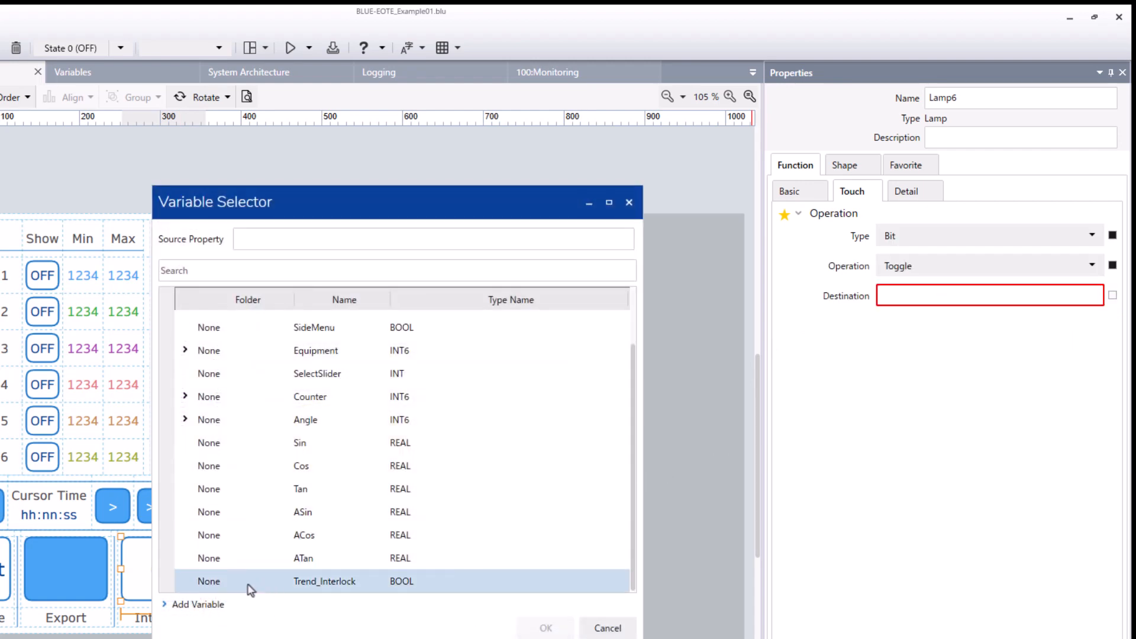
left_click(461, 582)
left_click(545, 628)
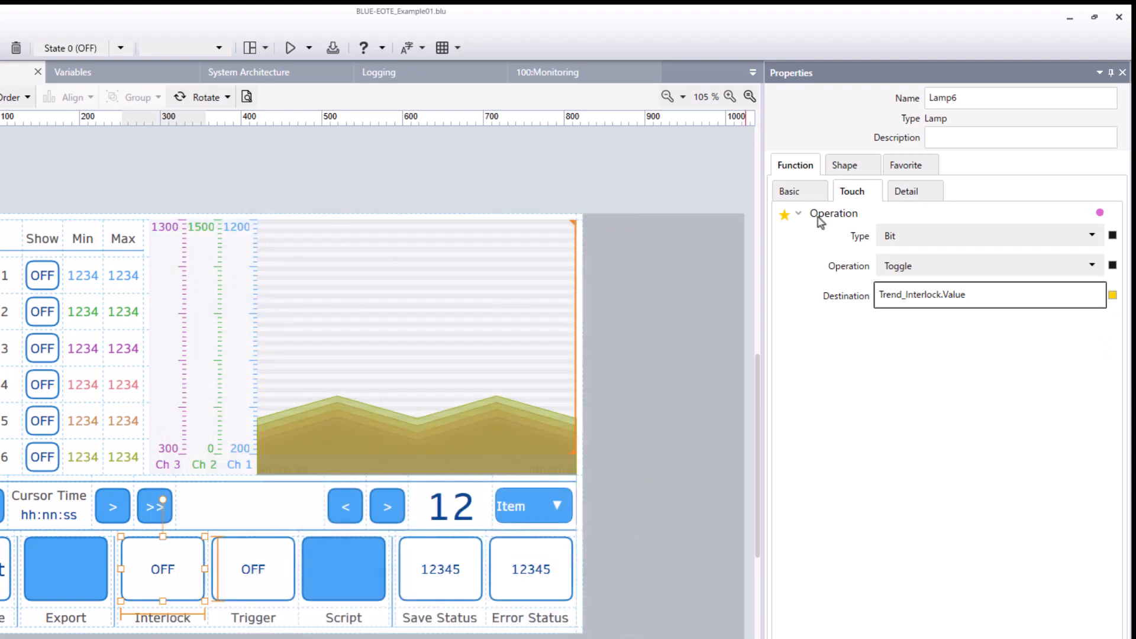
Bind the Interlock lamp's Current Value to the Trend_Interlock variable with One Way direction.
left_click(793, 192)
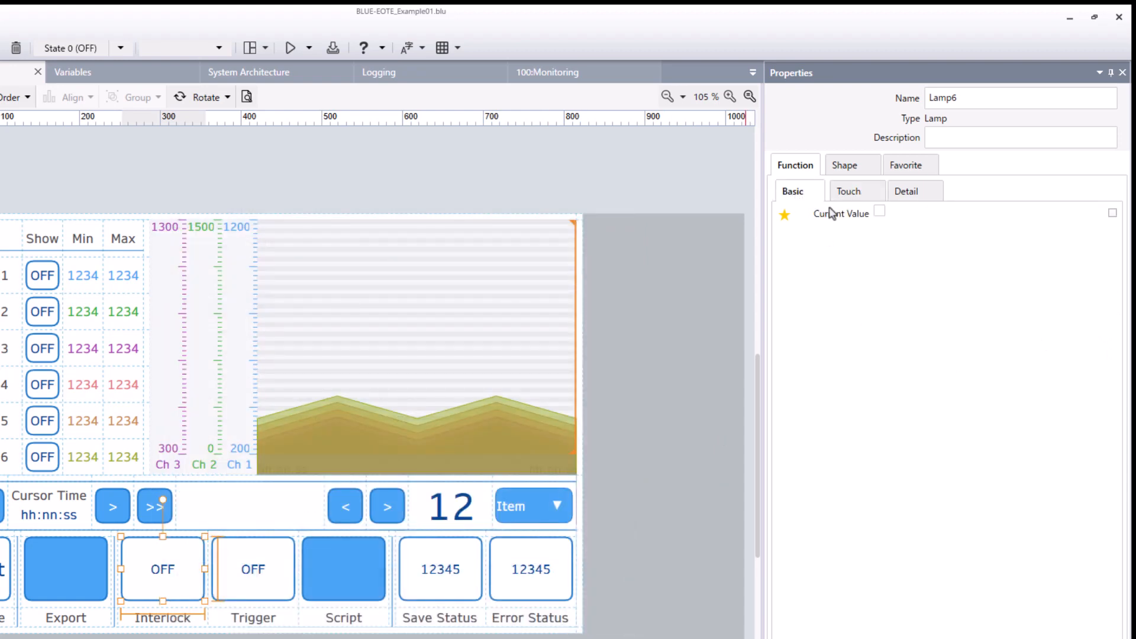
left_click(1113, 215)
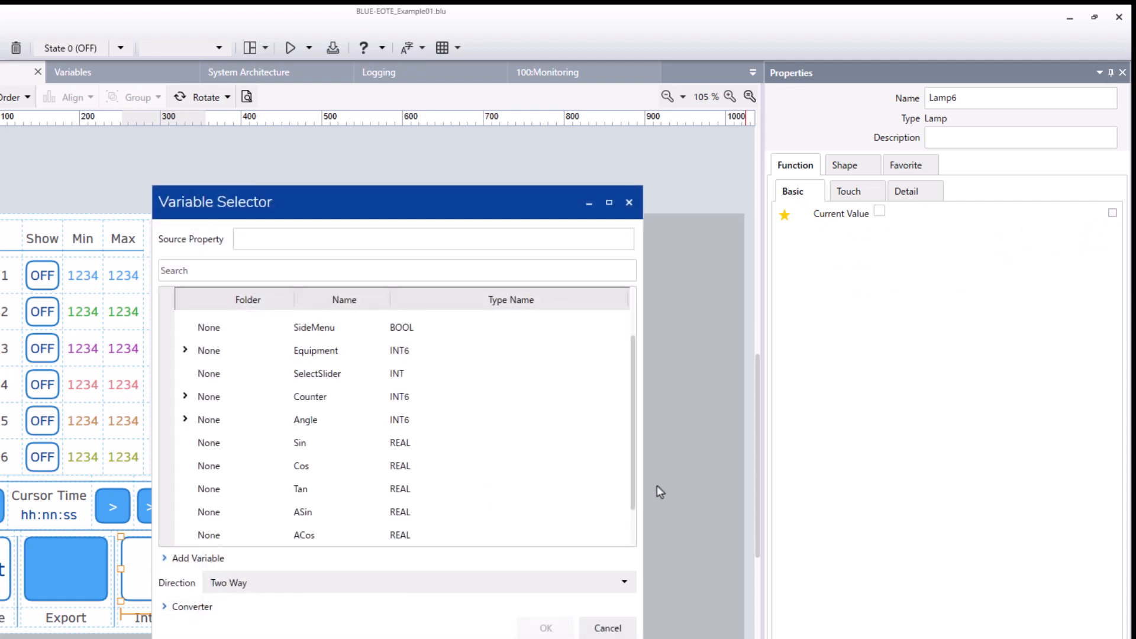
left_click_drag(631, 477, 631, 537)
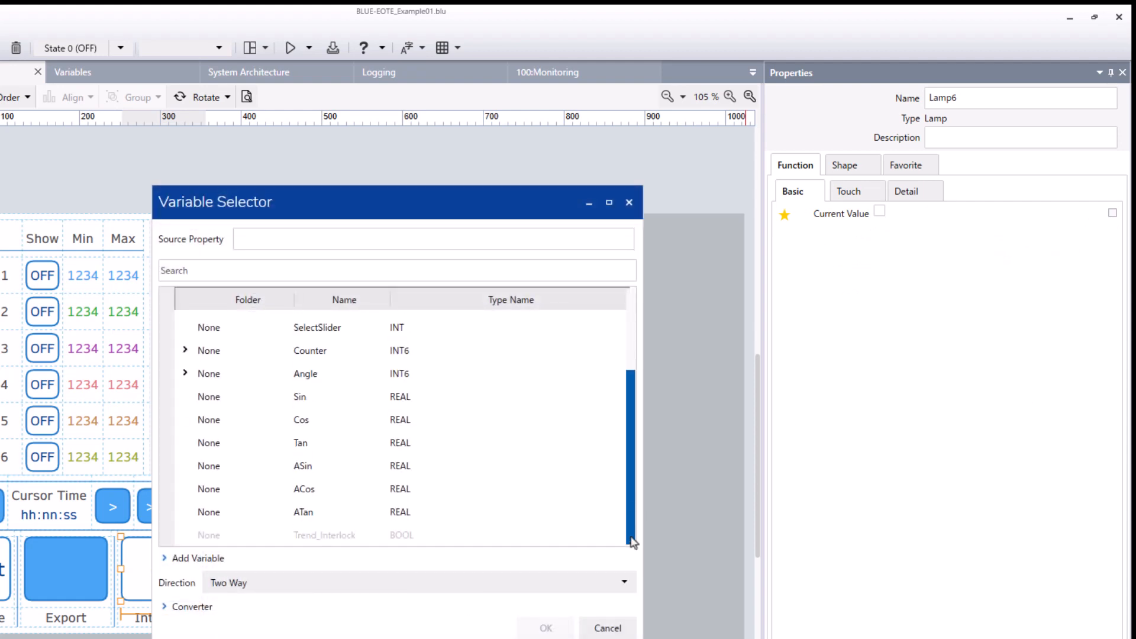
left_click(291, 535)
left_click(244, 583)
left_click(253, 612)
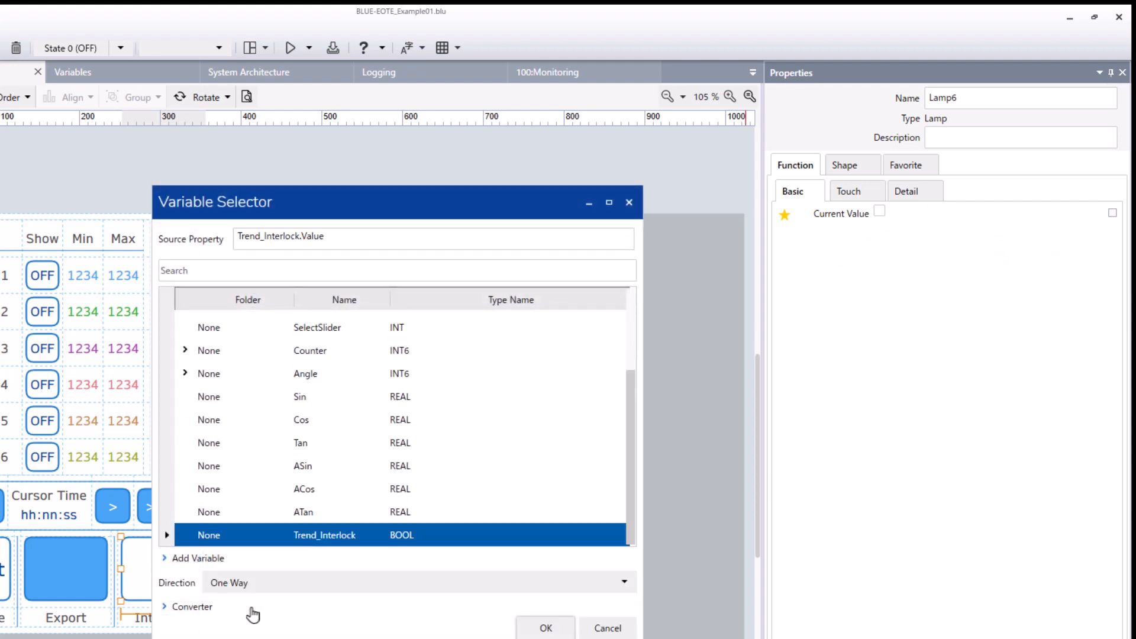
left_click(544, 629)
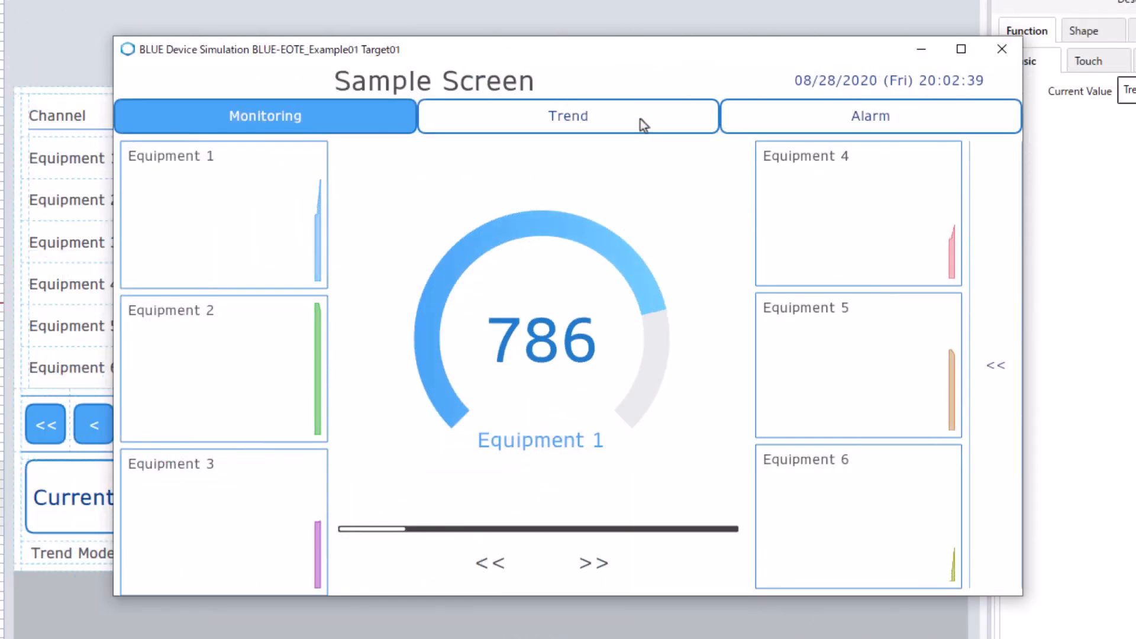
On the Trend screen of the running simulation, switch Interlock on and set the displayed time span to 2 minutes.
left_click(640, 119)
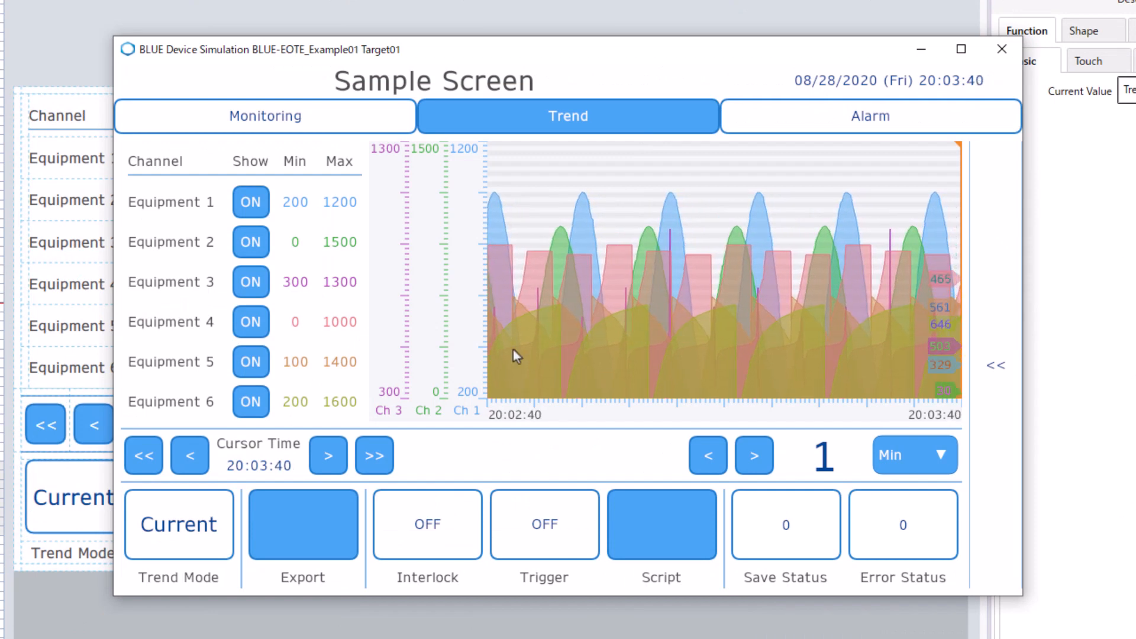
left_click(445, 546)
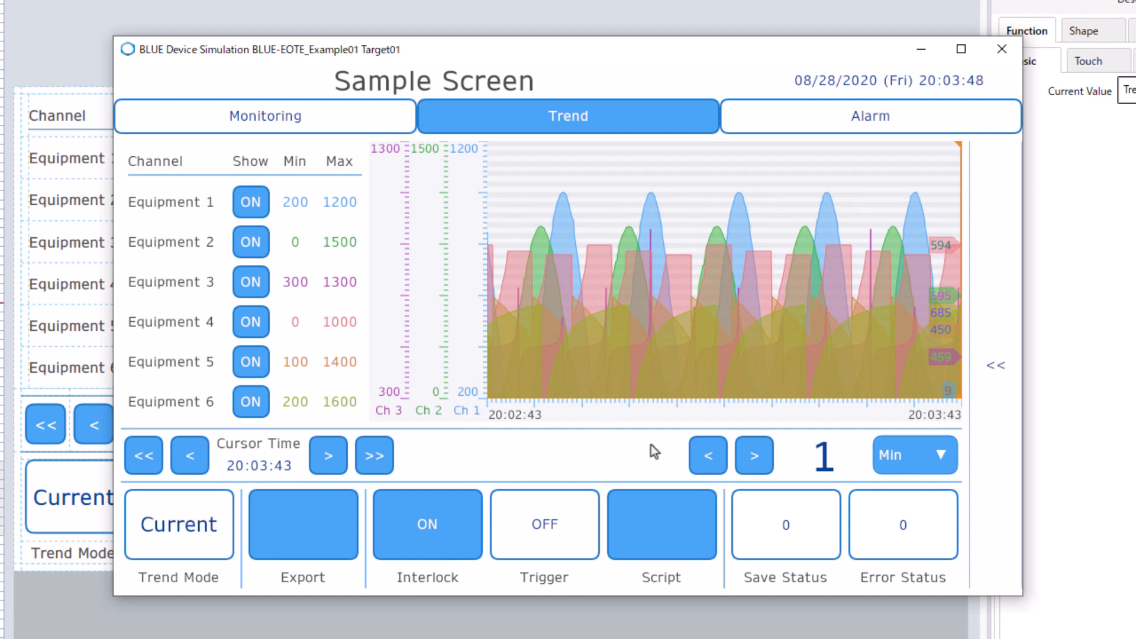
left_click(755, 456)
left_click(755, 456)
left_click(719, 458)
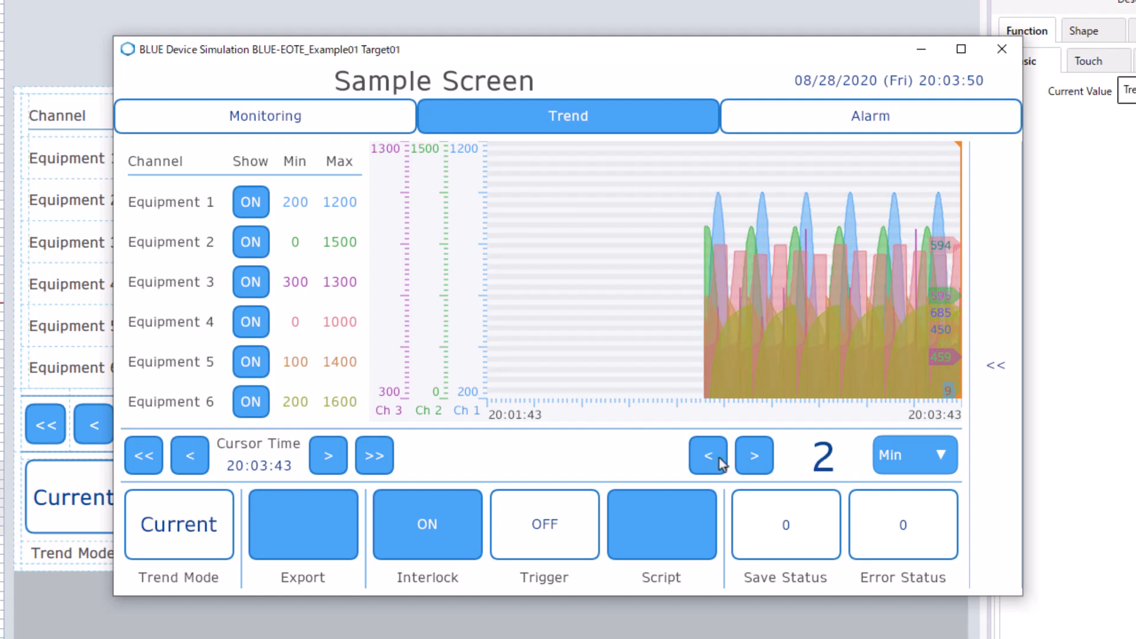
Switch Interlock off in the simulation, then toggle it twice more to test how it controls logging.
left_click(442, 528)
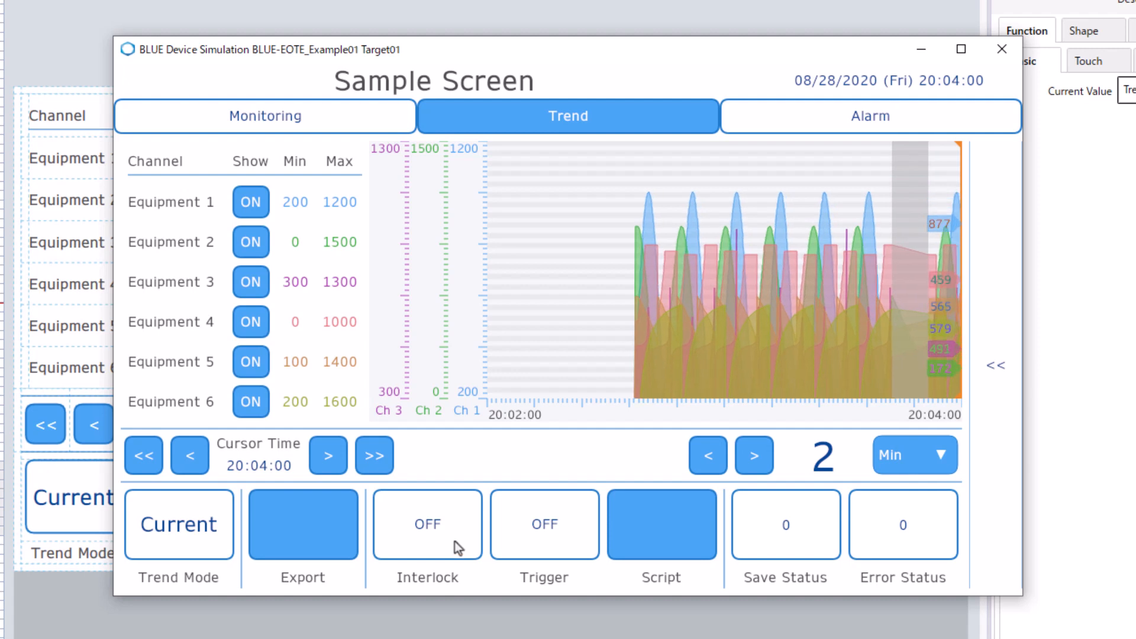
left_click(456, 544)
left_click(456, 544)
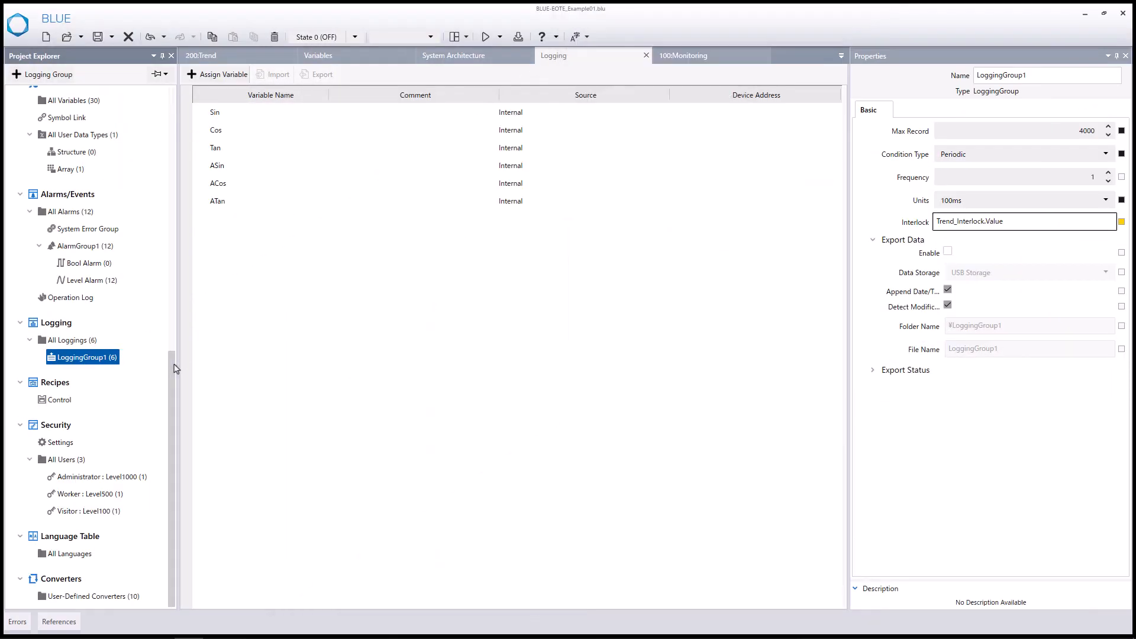
Add a BOOL variable named Trend_Trigger to the project's variables.
left_click_drag(176, 369, 175, 265)
left_click(79, 313)
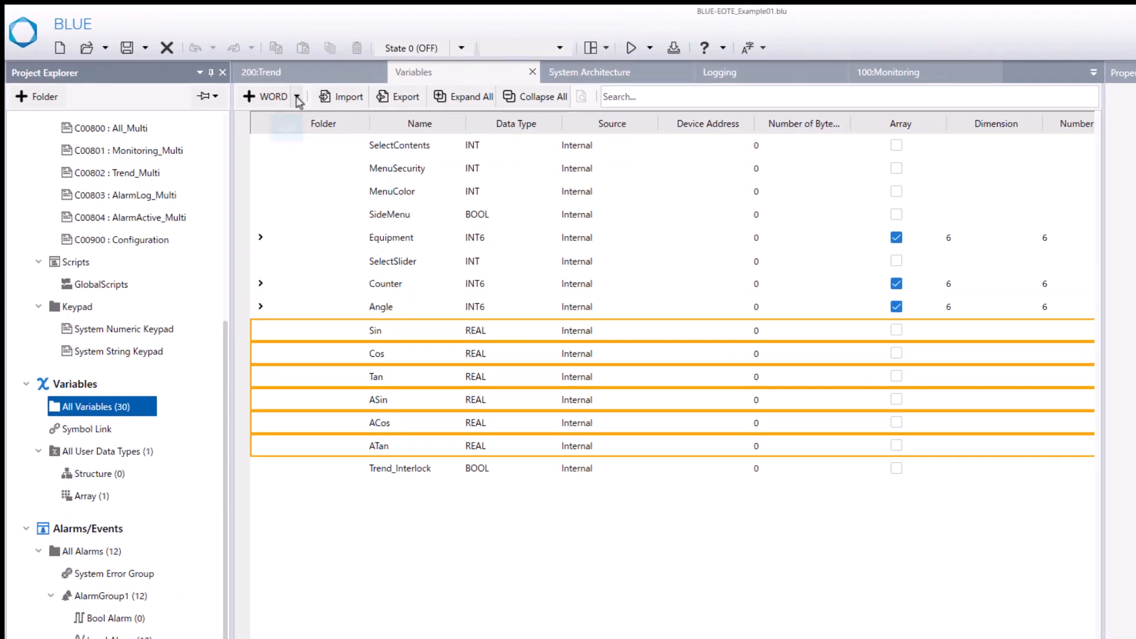
left_click(297, 98)
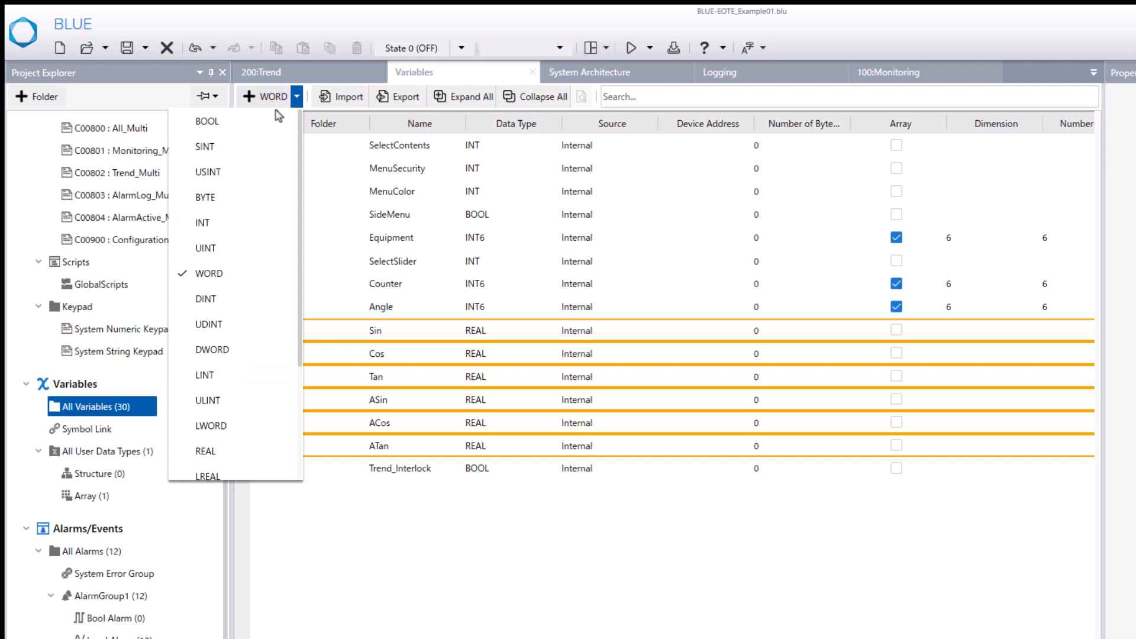
left_click(207, 122)
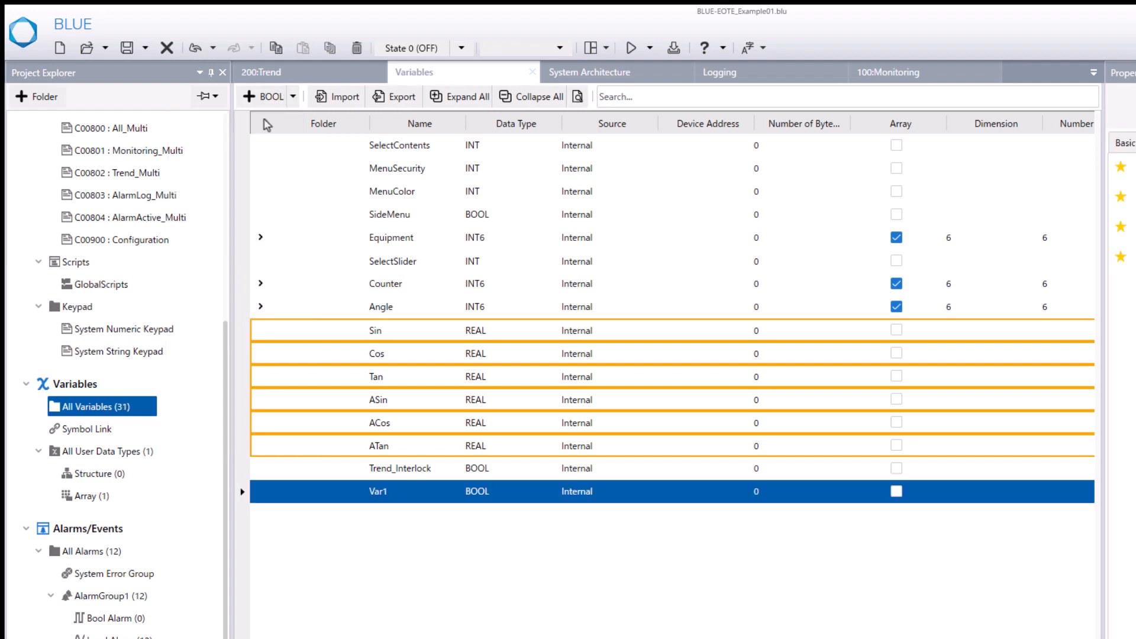
double_click(385, 492)
left_click_drag(393, 492, 353, 496)
type("Trend_Trigger")
key("Return")
Set LoggingGroup1's Condition Type to ValueChange and its execution condition to On Change.
left_click_drag(225, 347, 224, 518)
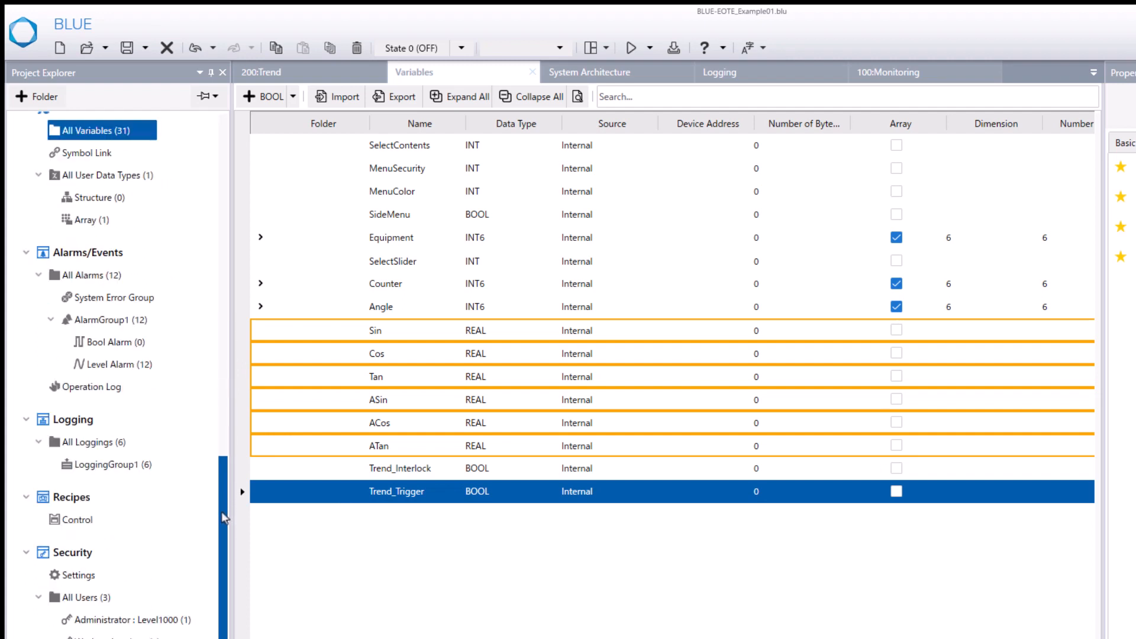
left_click(112, 466)
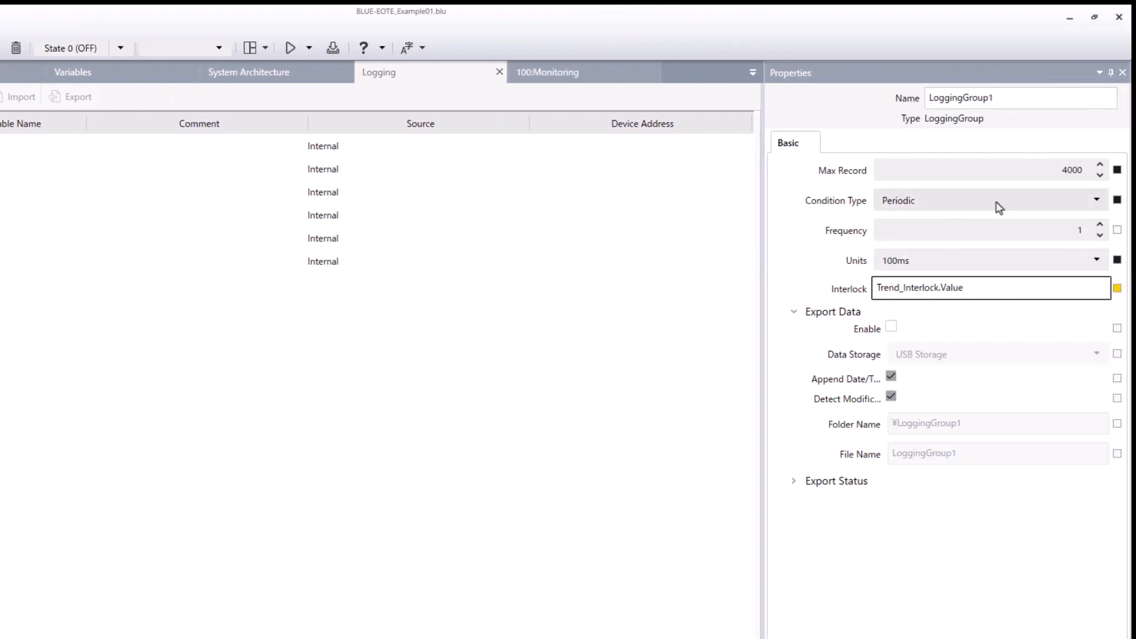
left_click(999, 208)
left_click(988, 228)
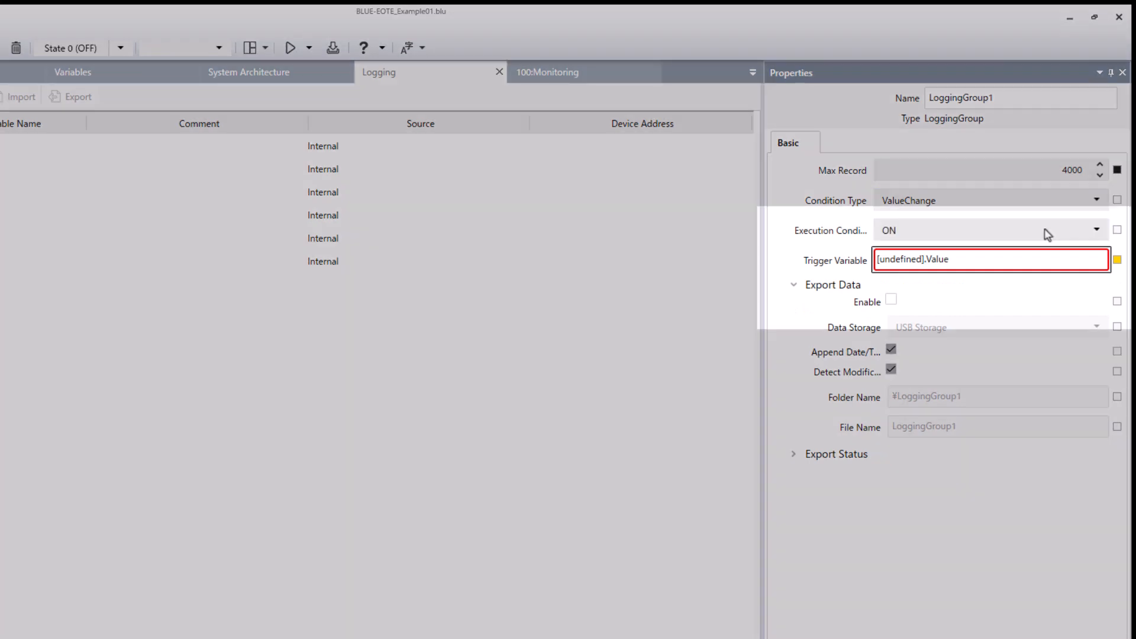
left_click(1048, 235)
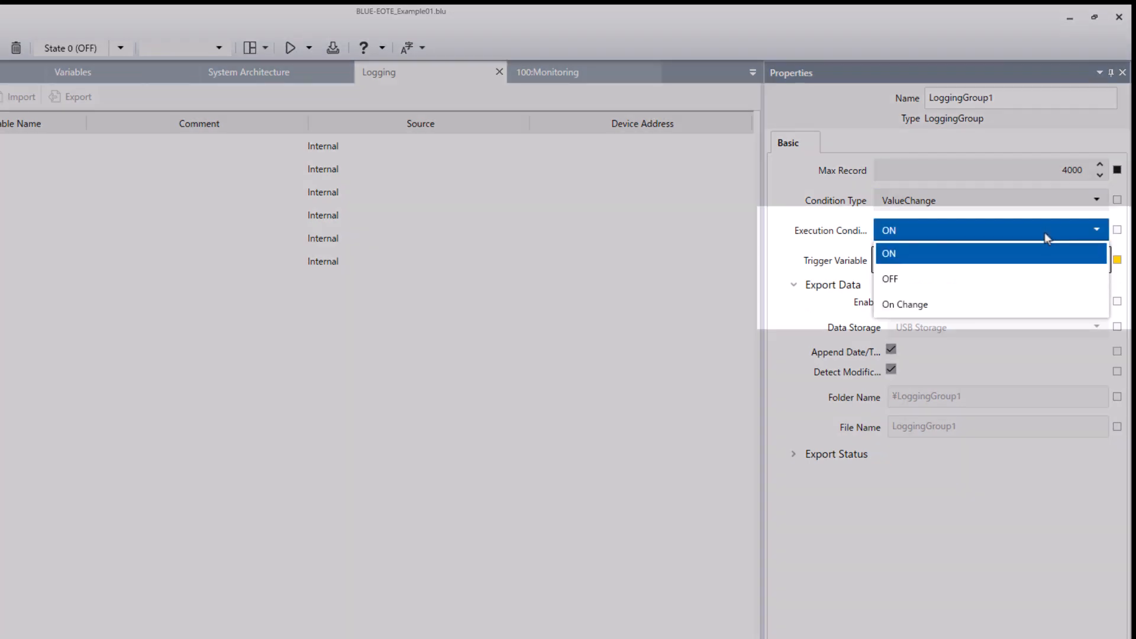
left_click(1030, 307)
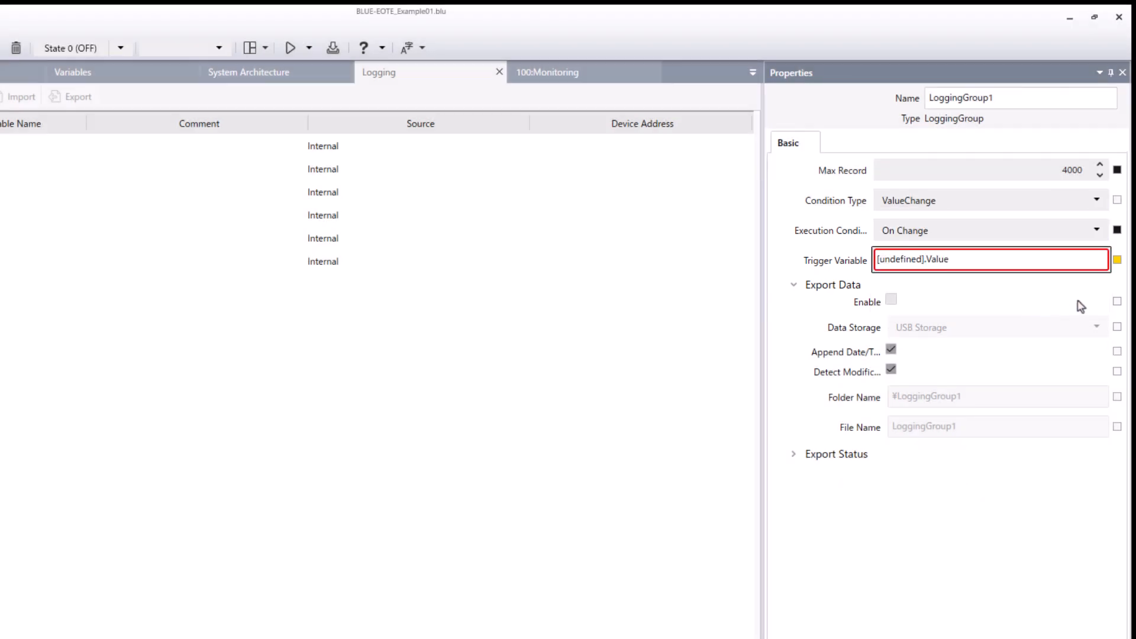
Bind LoggingGroup1's Trigger Variable to the Trend_Trigger variable with One Way direction.
left_click(1117, 260)
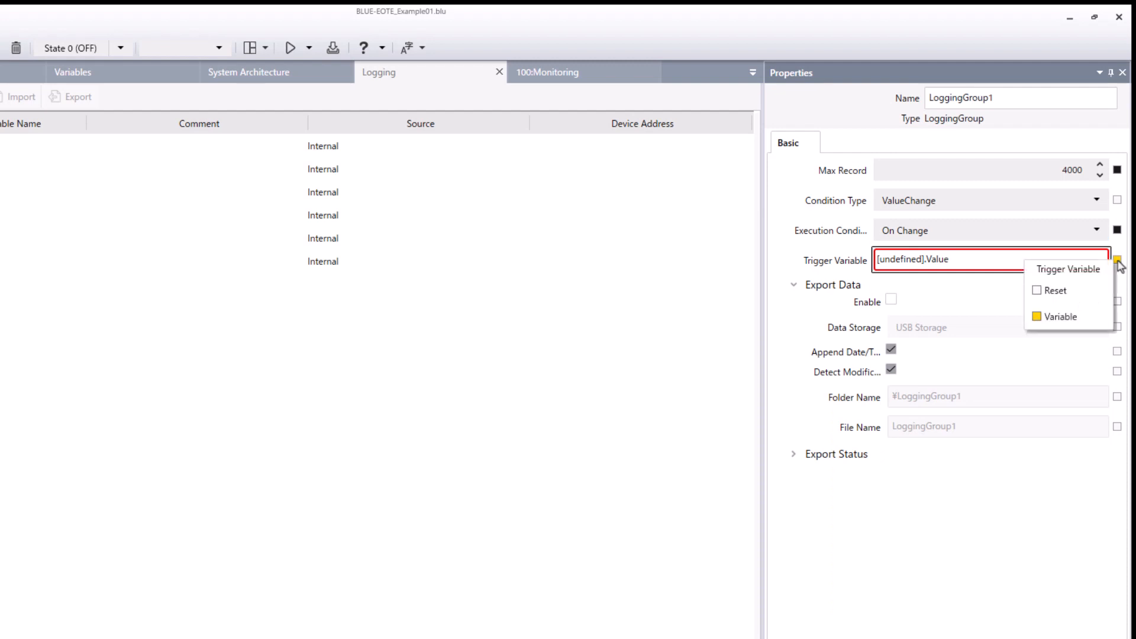
left_click(1095, 319)
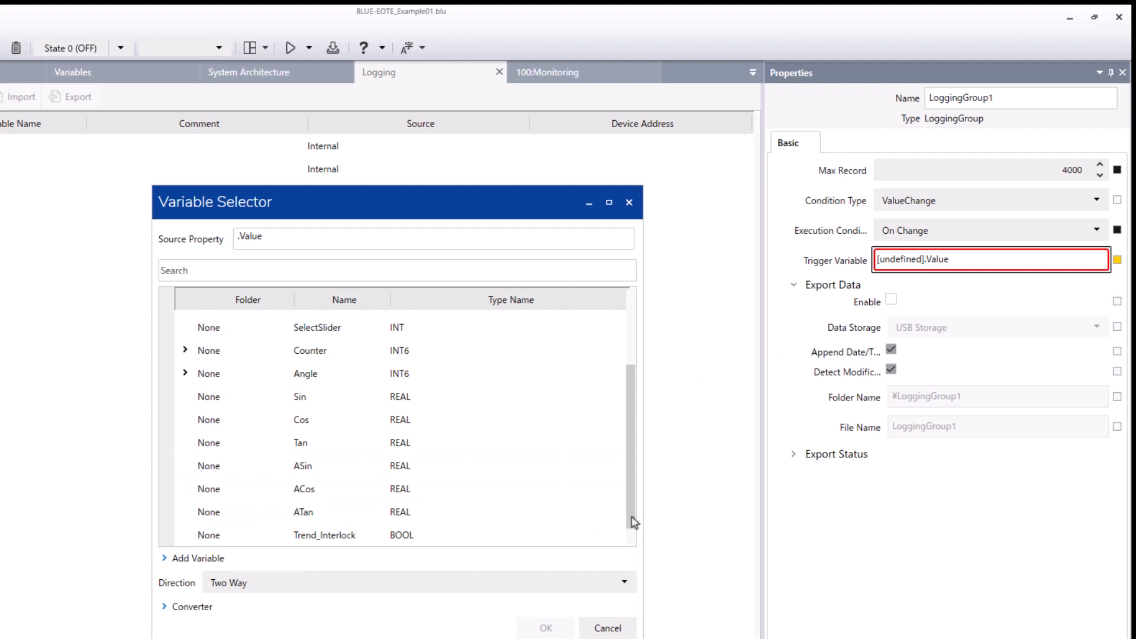
scroll(632, 521, "down", 1)
left_click(272, 538)
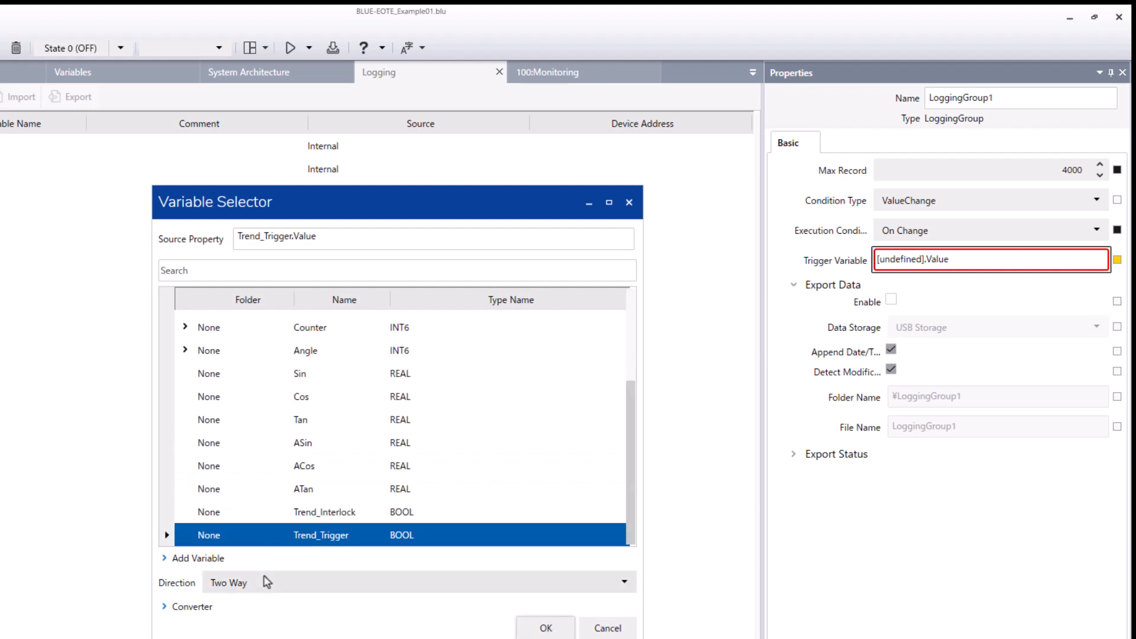
left_click(267, 582)
left_click(263, 605)
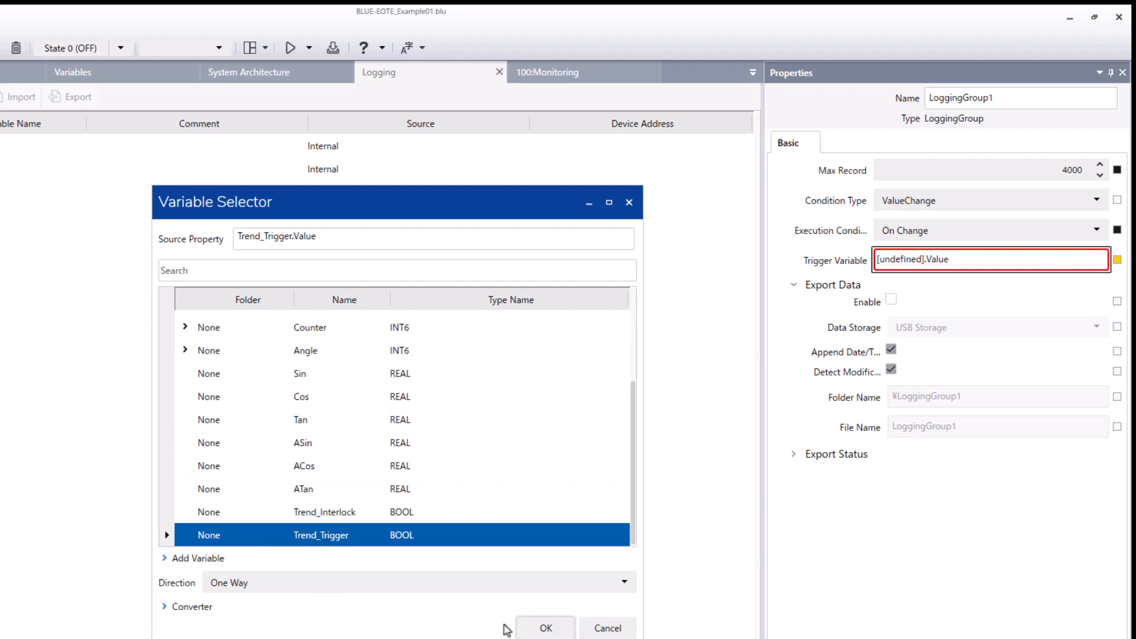
left_click(540, 630)
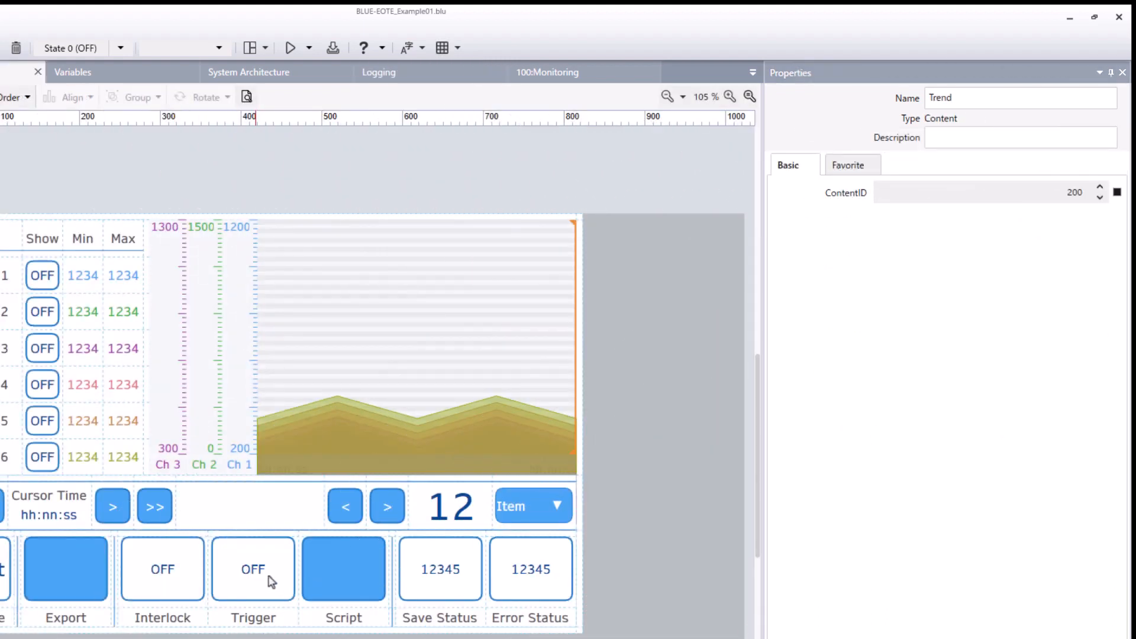
Bind the Current Value of the Trigger lamp on the Trend screen to Trend_Trigger with One Way direction.
left_click(271, 582)
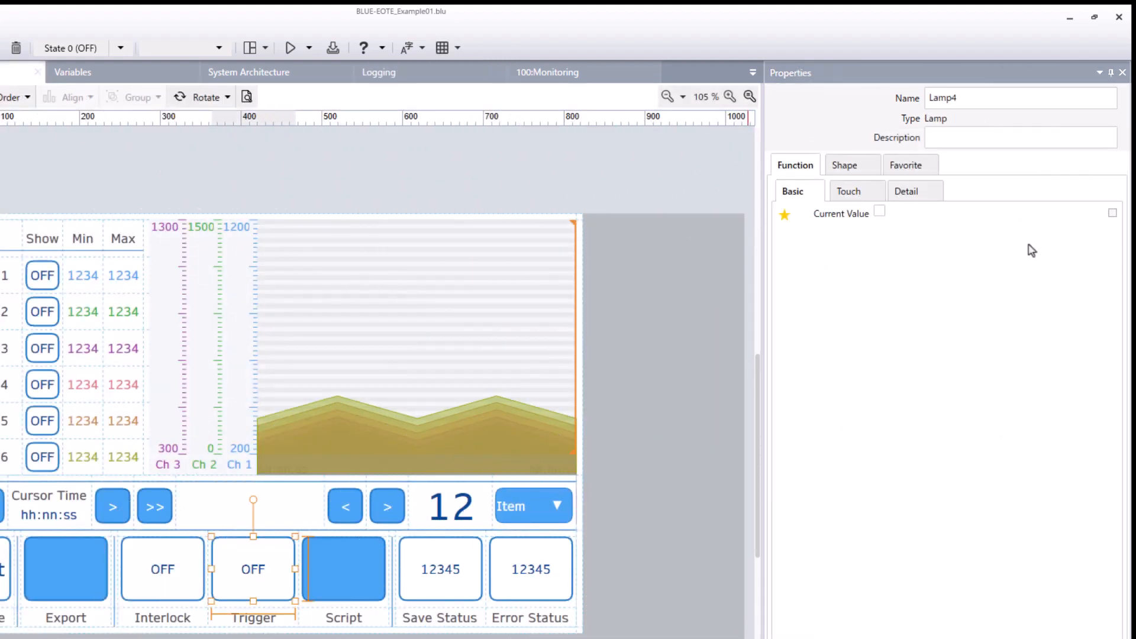
left_click(1113, 213)
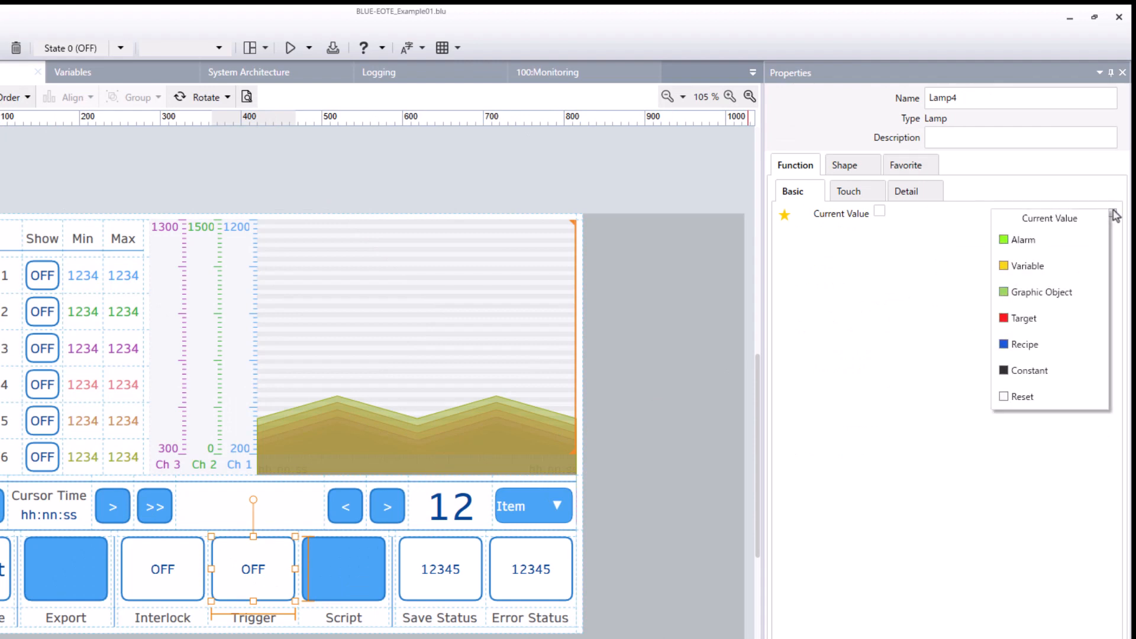
left_click(1075, 268)
left_click(268, 539)
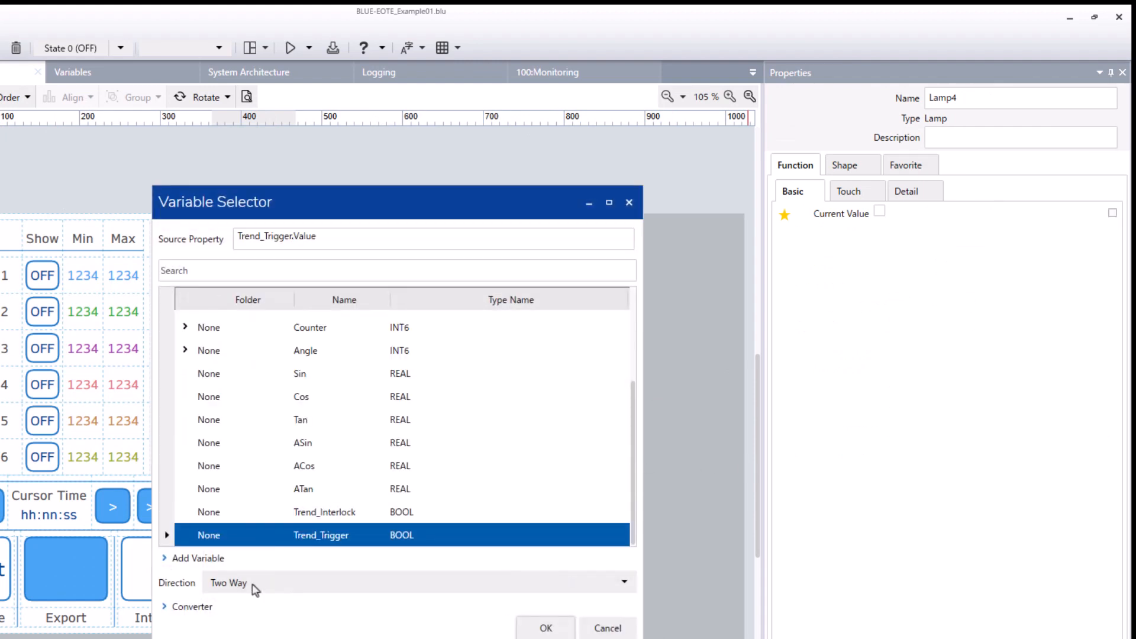
left_click(253, 595)
left_click(251, 608)
left_click(546, 628)
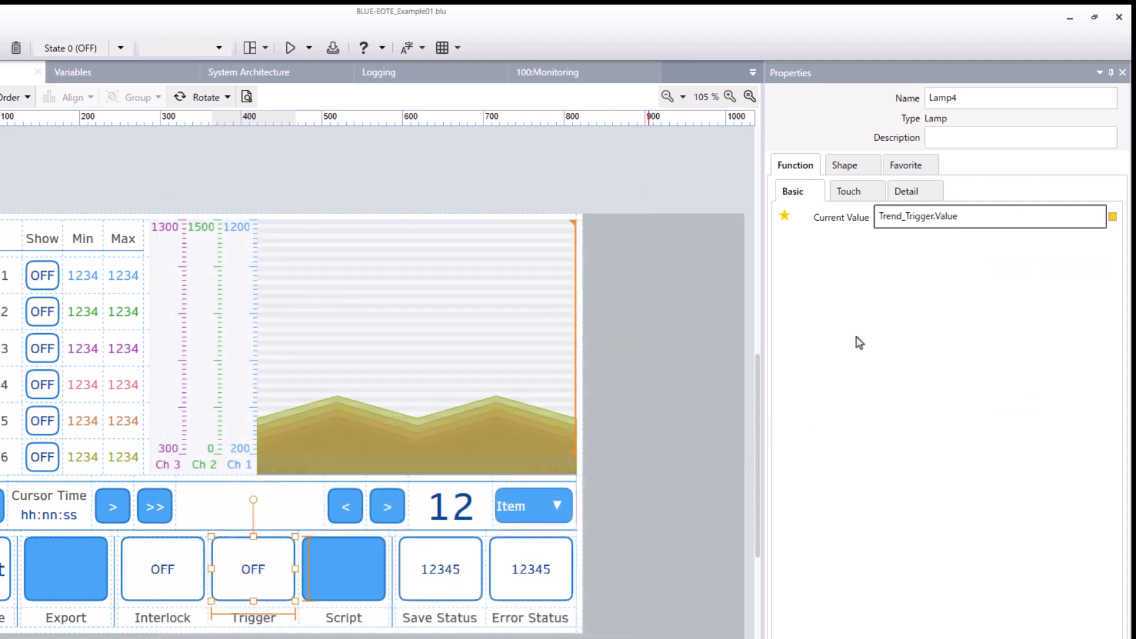
Give the Trigger lamp a Bit touch operation set to Toggle, with Trend_Trigger as the destination.
left_click(851, 196)
left_click(960, 243)
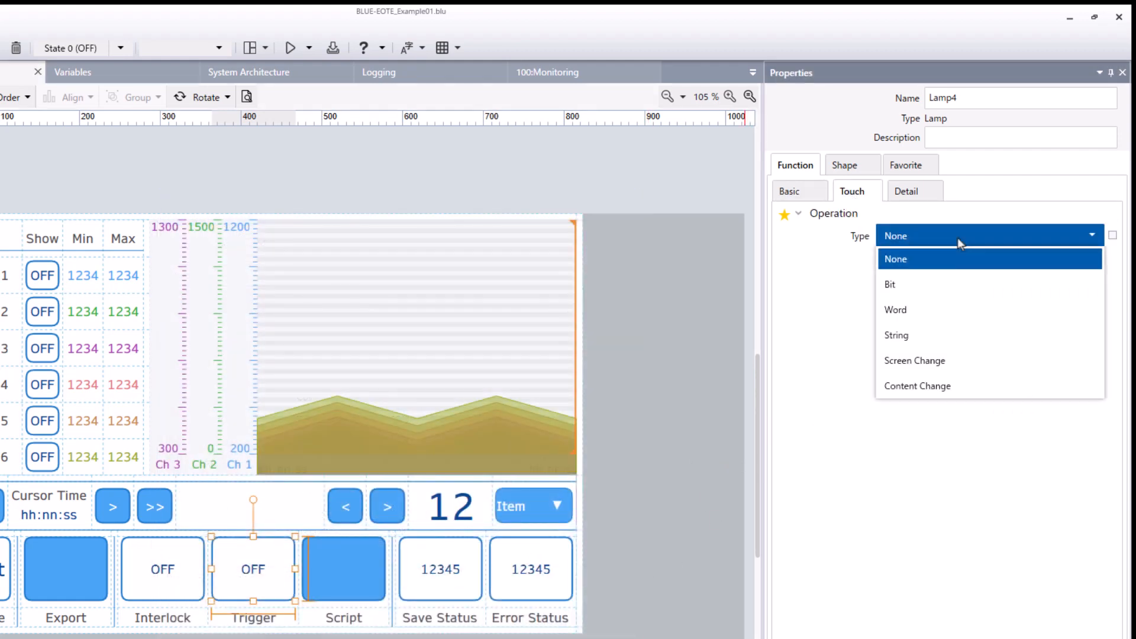
left_click(951, 284)
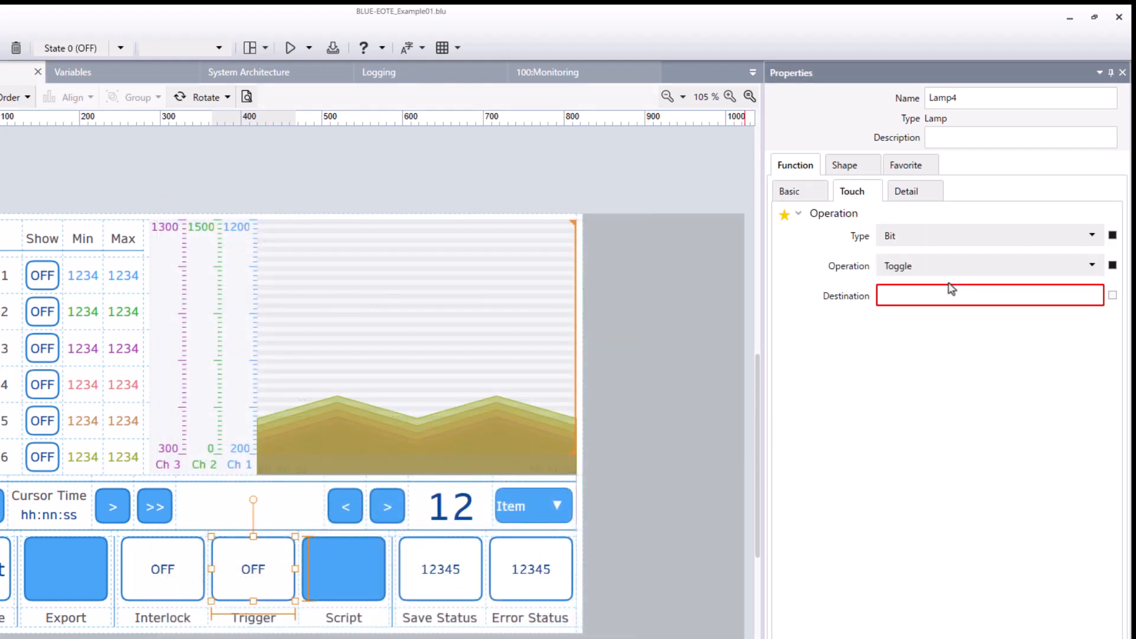
left_click(1113, 295)
left_click(1095, 325)
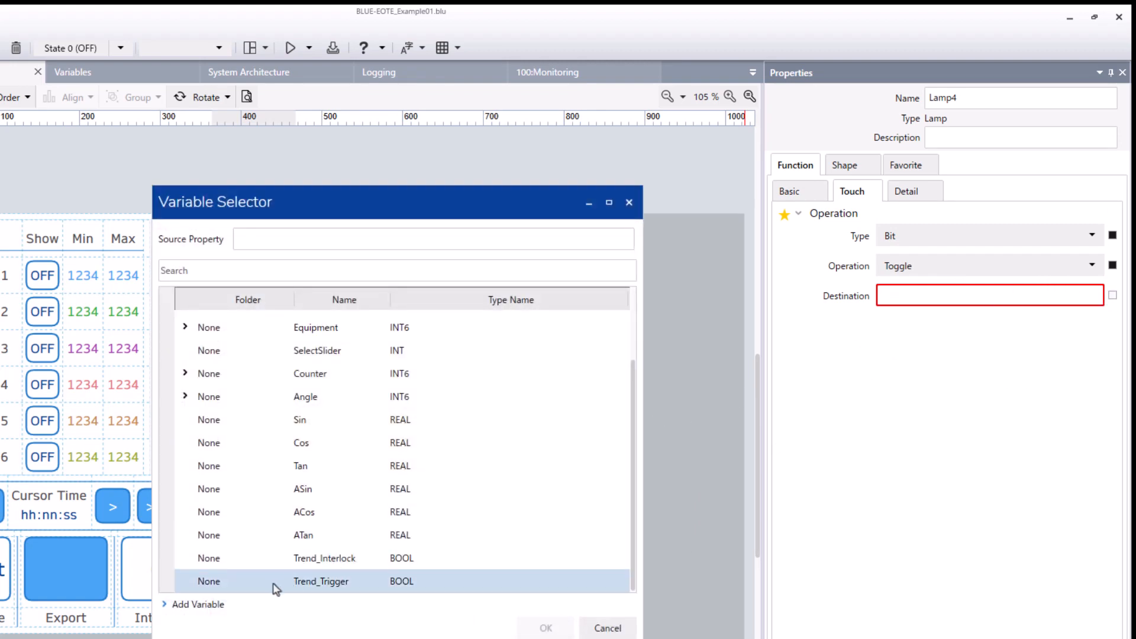
left_click(276, 586)
left_click(545, 630)
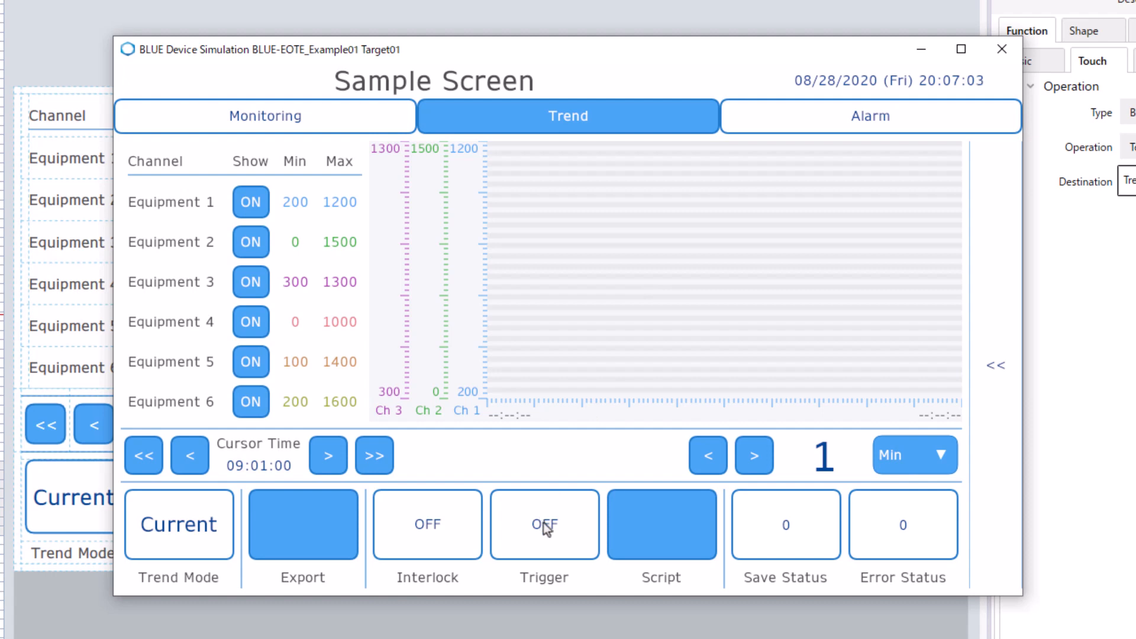
On the Trend screen of the running simulation, toggle Trigger repeatedly and set the displayed time span to 7 seconds.
left_click(564, 551)
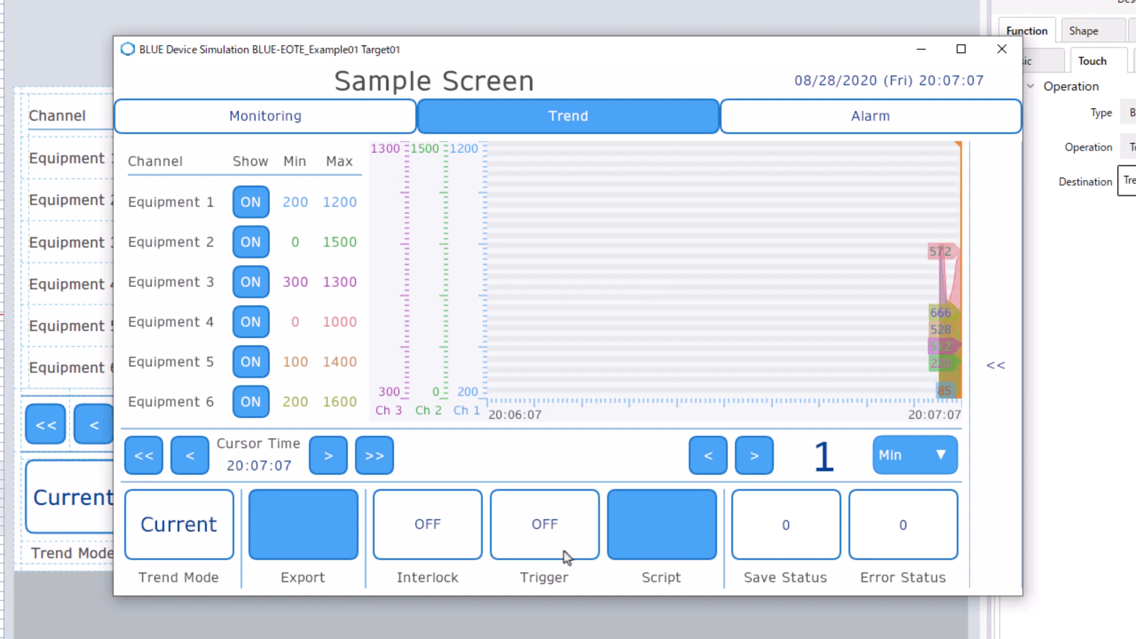
left_click(564, 552)
left_click(914, 455)
left_click(903, 554)
left_click(760, 453)
left_click(760, 454)
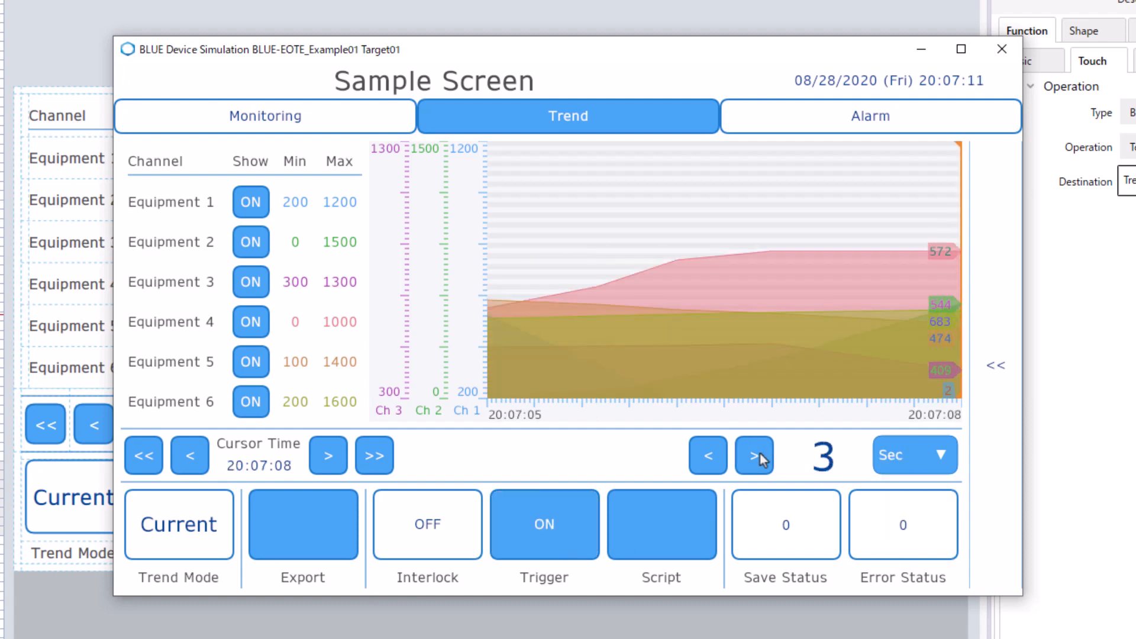
left_click(760, 454)
left_click(760, 453)
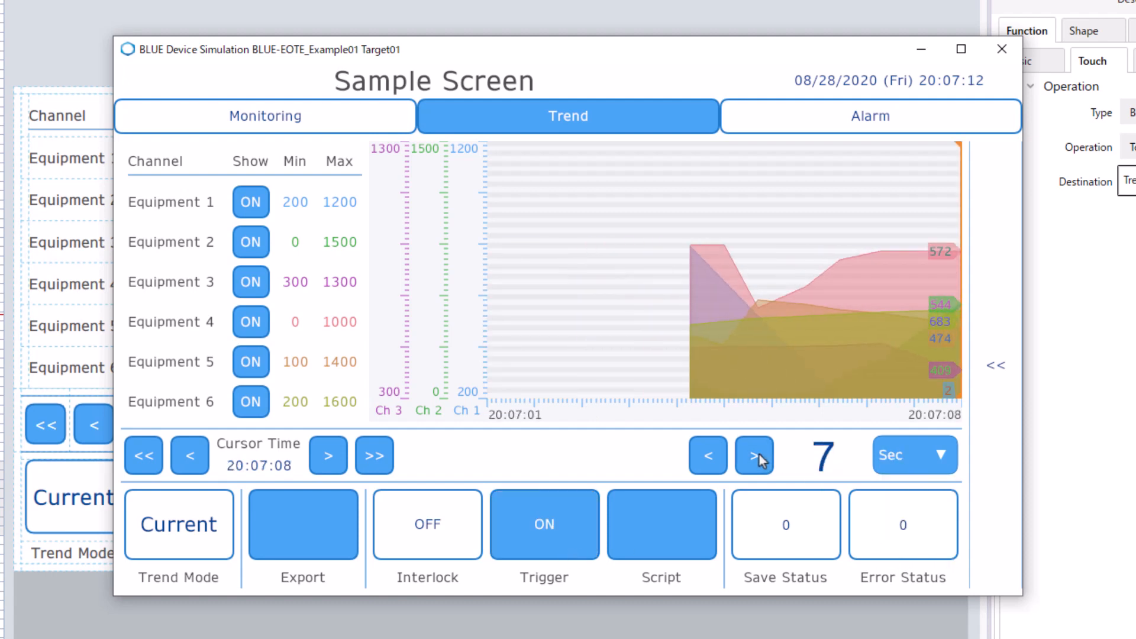
Toggle Trigger several more times in the simulation to test that each value change records trend data.
left_click(569, 537)
left_click(569, 536)
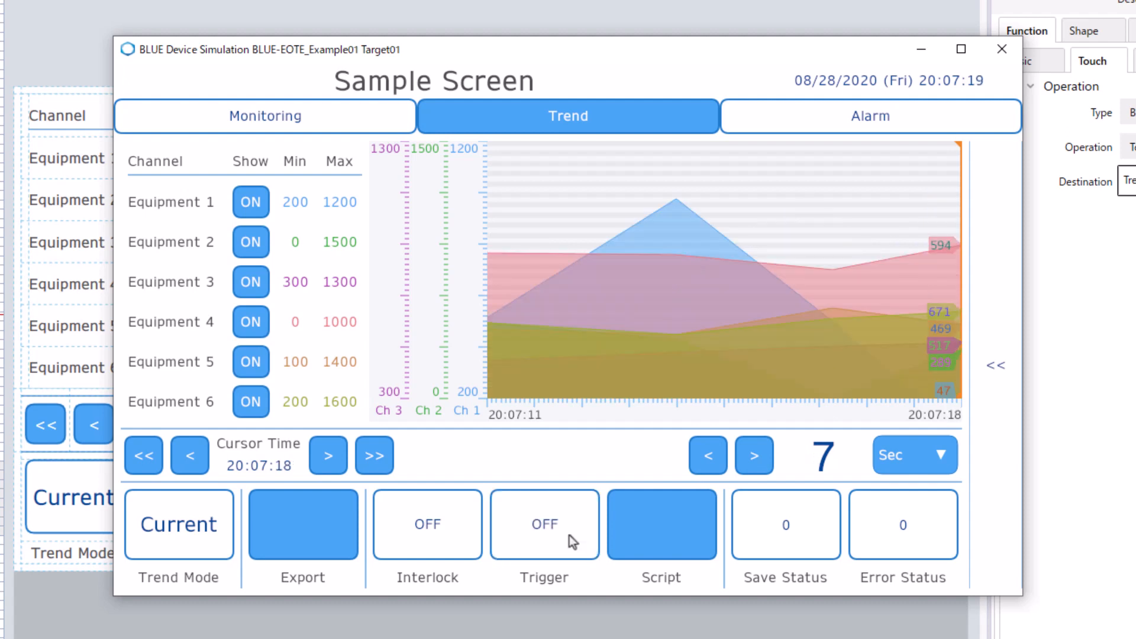
left_click(570, 536)
left_click(569, 536)
left_click(569, 535)
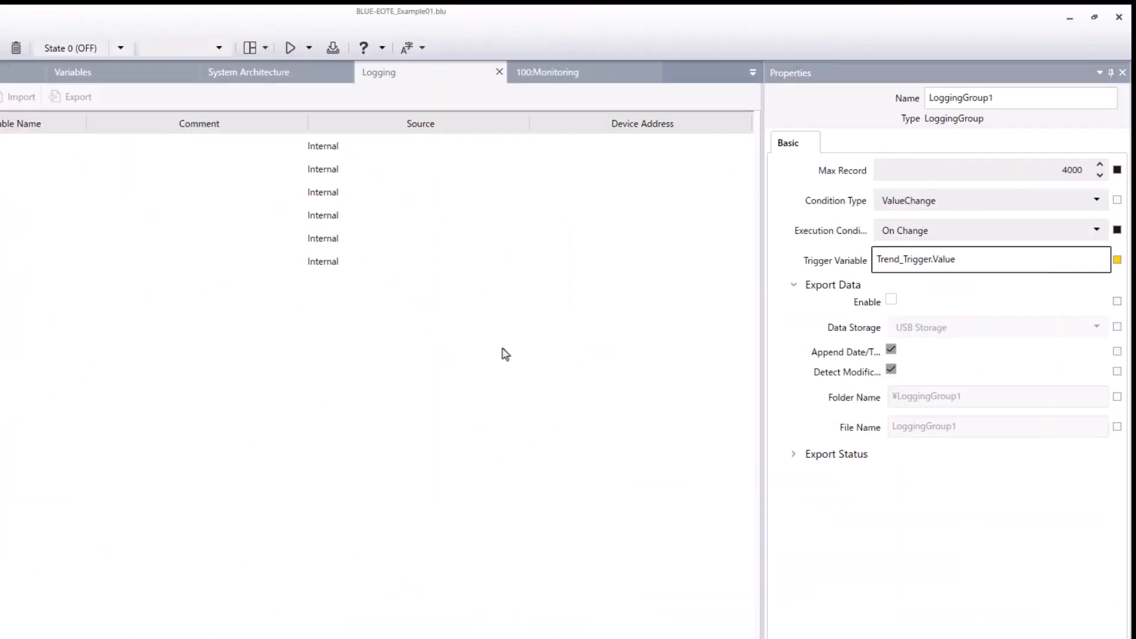
Set LoggingGroup1's Condition Type to Script, and open the script editor of the Trend screen that holds the Script switch.
left_click(1002, 205)
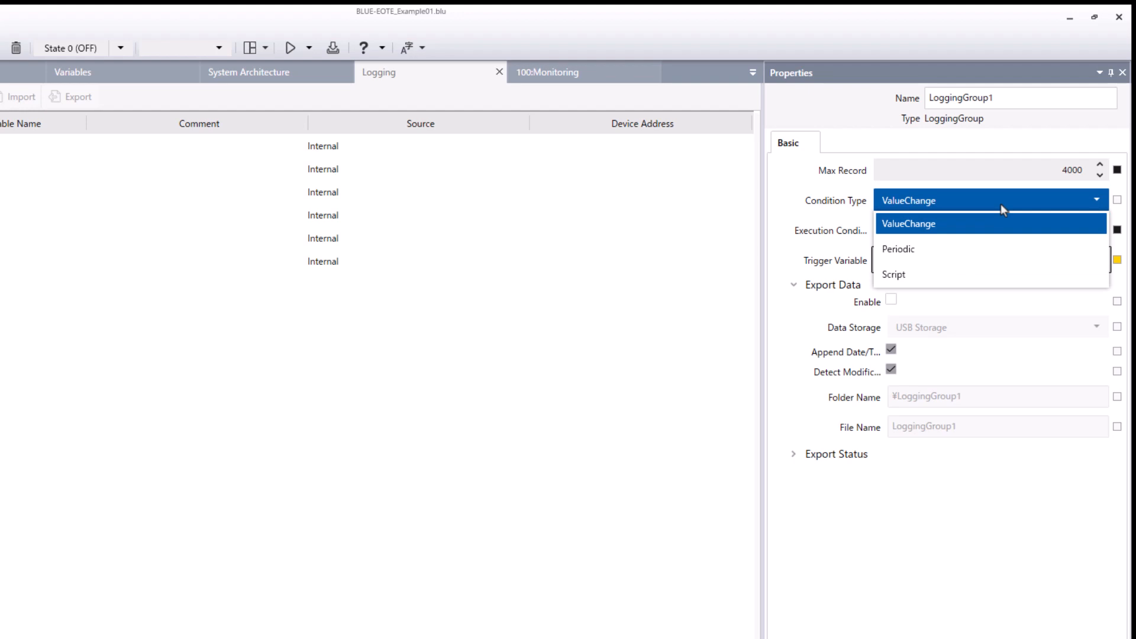
left_click(981, 279)
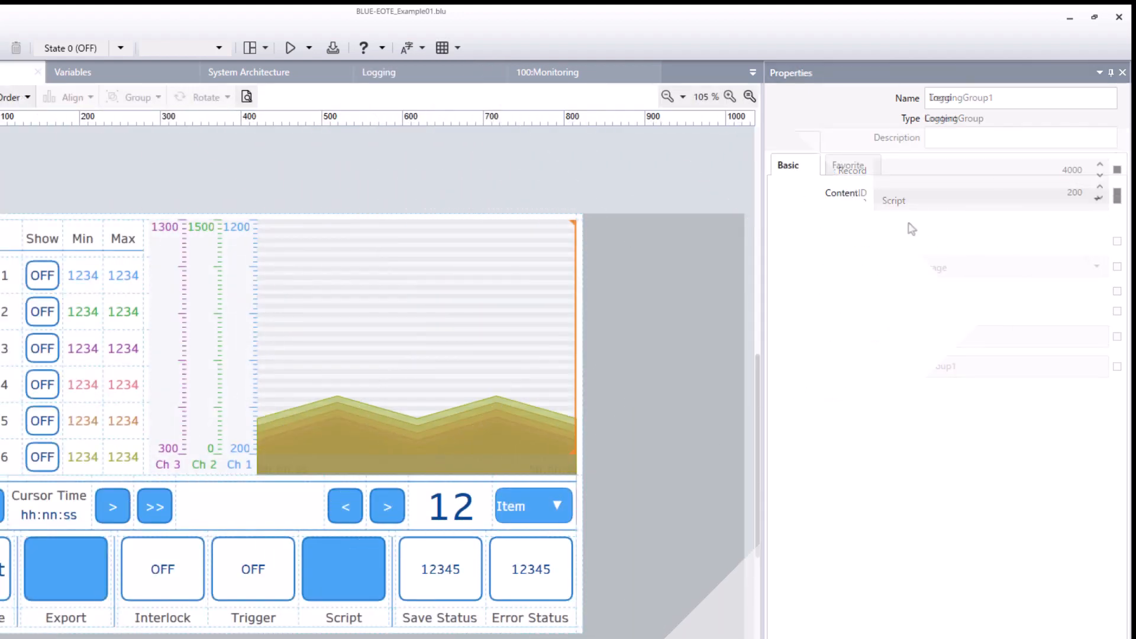
left_click(351, 578)
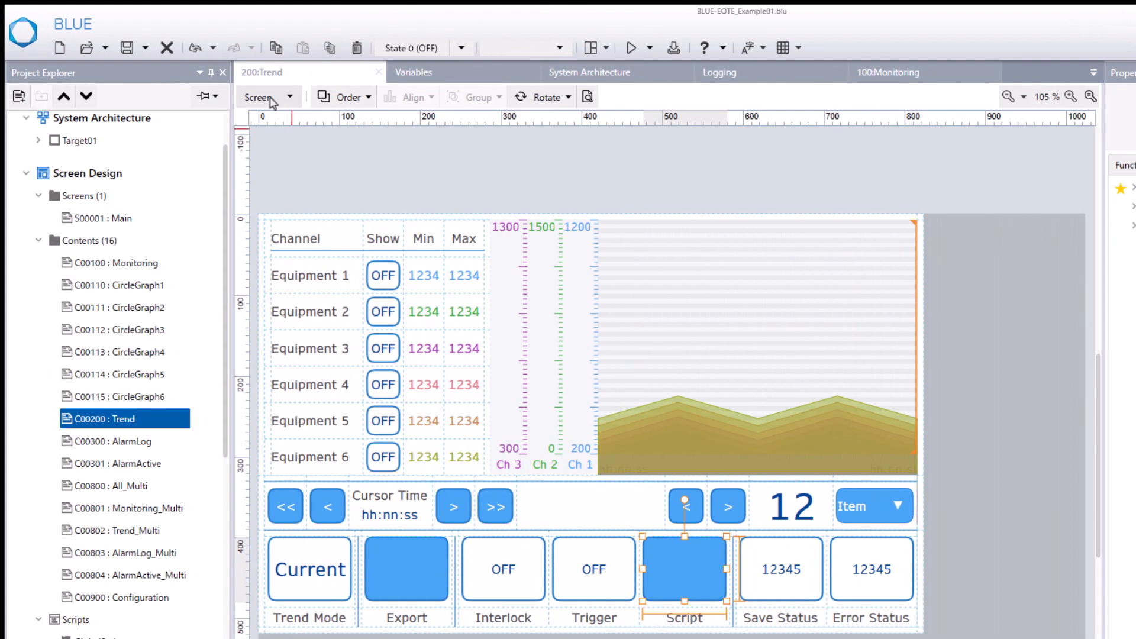
left_click(266, 97)
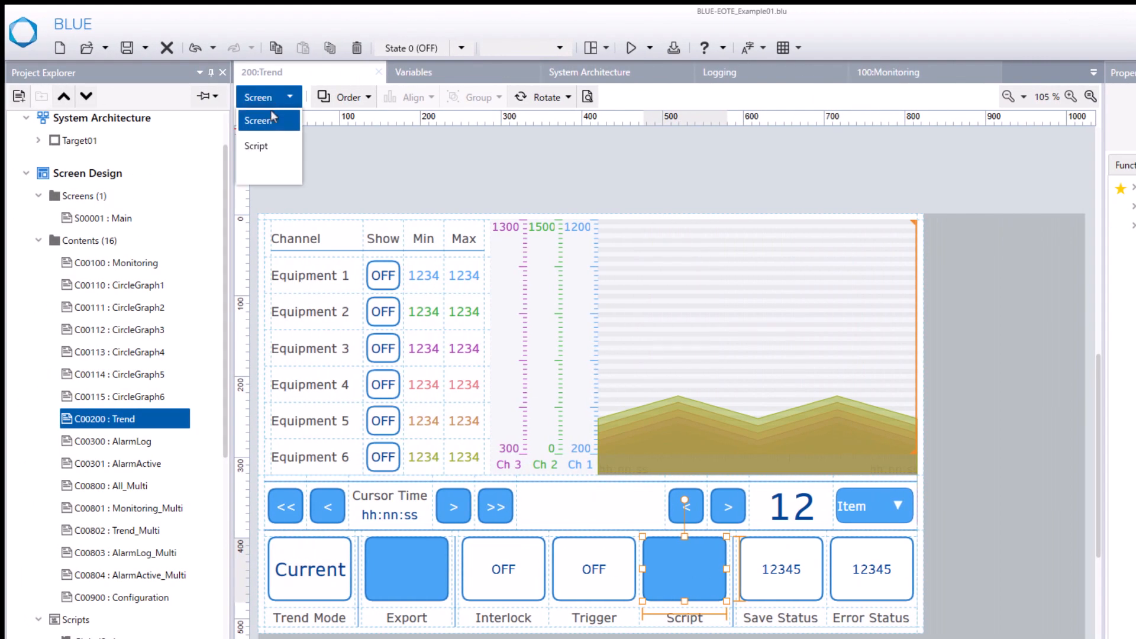
left_click(257, 146)
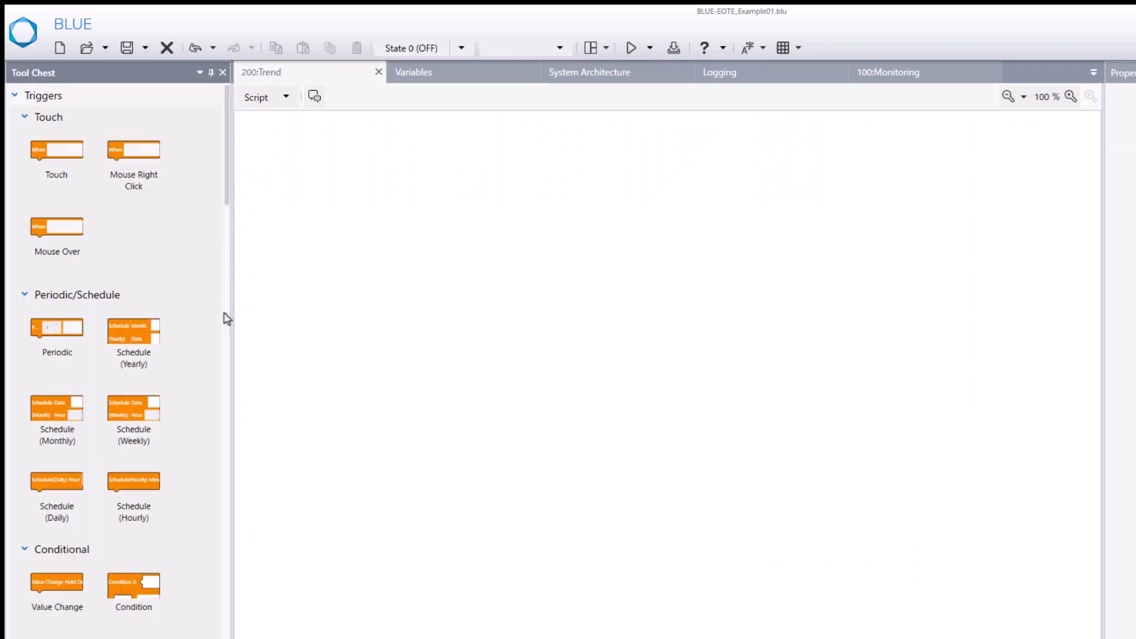
Add a Touch trigger block to the Trend script that fires on Click of the screen object Switch8.
left_click_drag(57, 171, 312, 187)
left_click_drag(226, 162, 264, 601)
left_click_drag(178, 413, 528, 140)
left_click(530, 142)
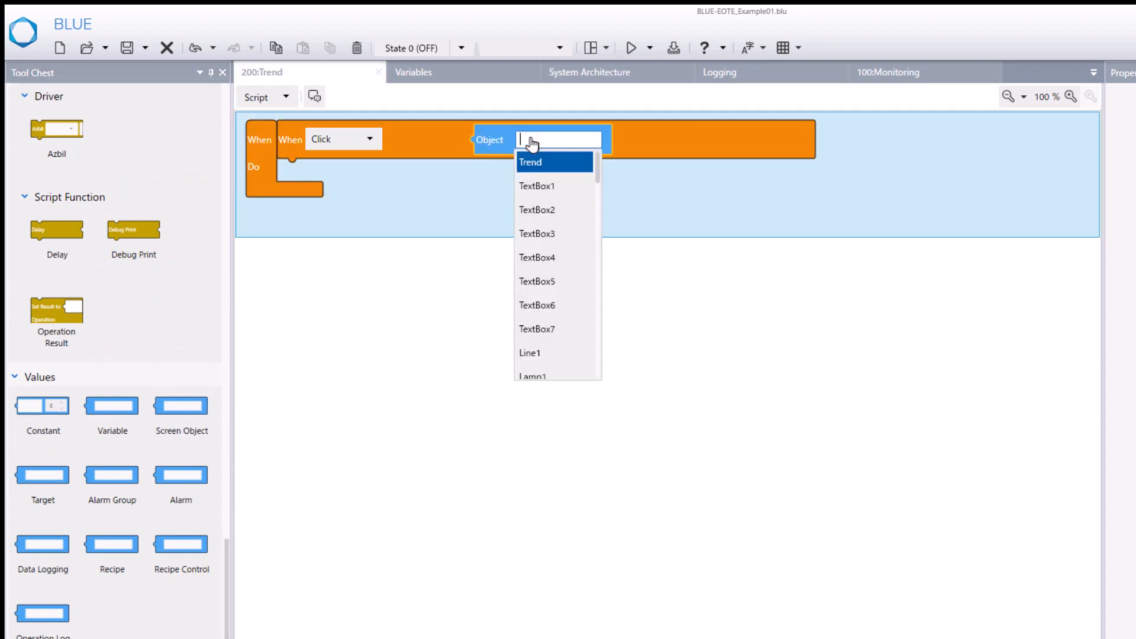
type("S")
left_click(536, 185)
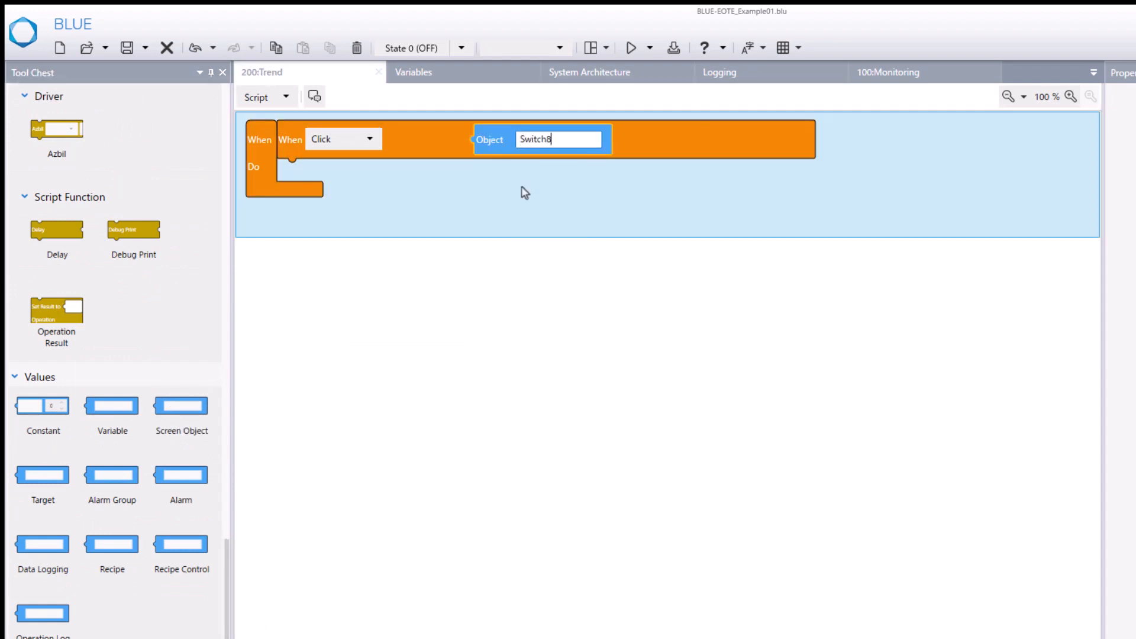
Add a Data Logging block running RecordLogging on LoggingGroup1 to the Switch8 event, and test the Script switch in the simulation.
left_click_drag(227, 586, 226, 403)
left_click_drag(40, 583, 323, 185)
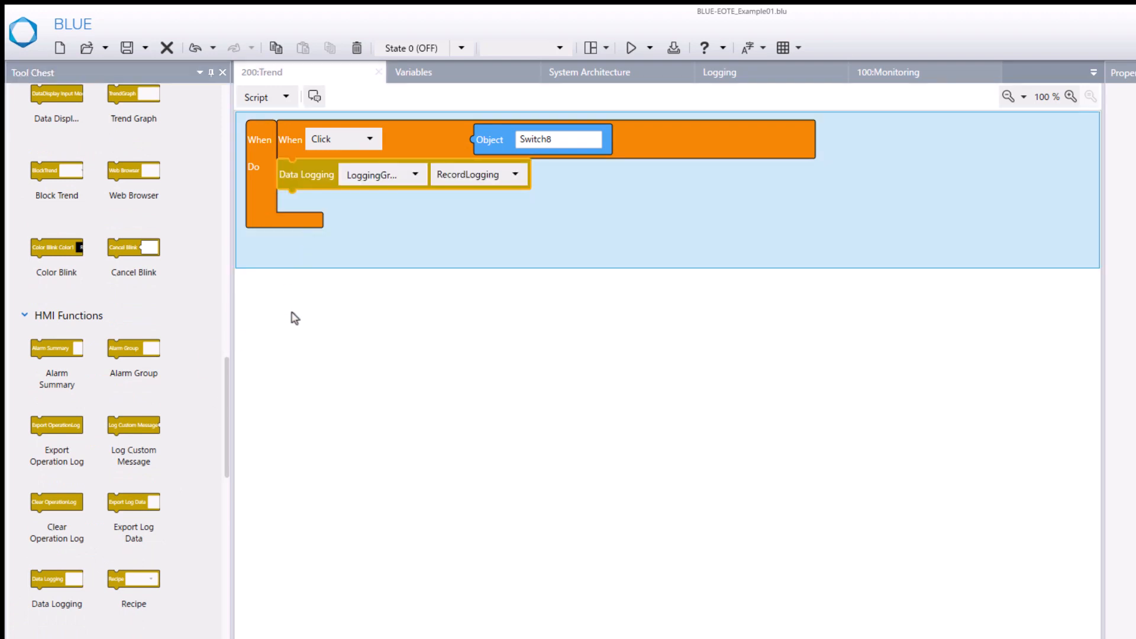
left_click(383, 246)
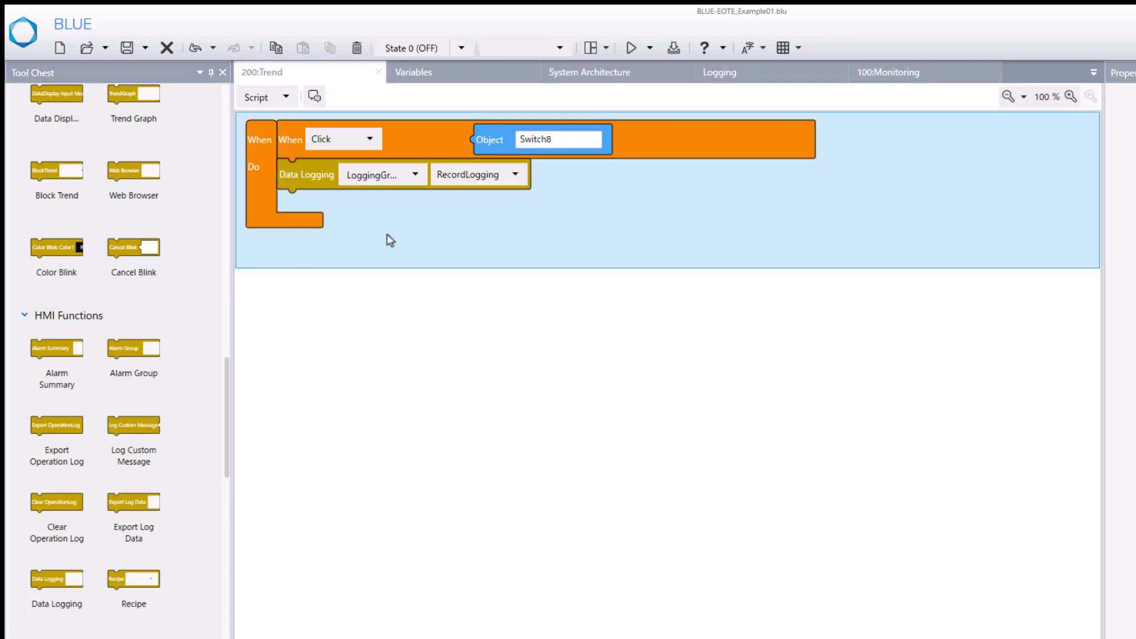
left_click(420, 181)
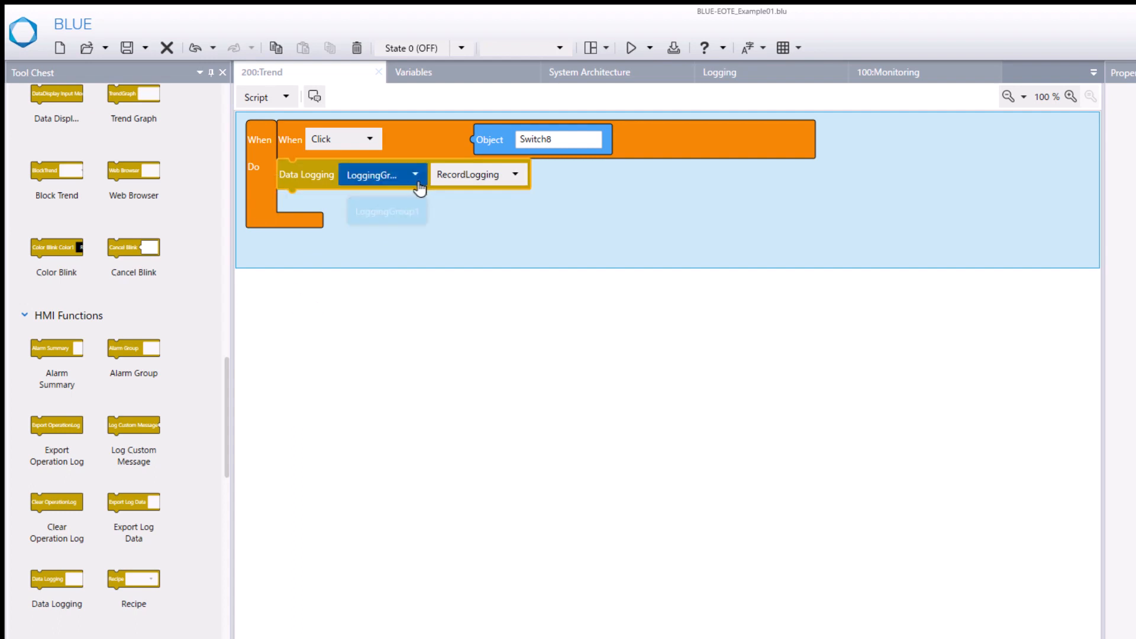
left_click(418, 194)
left_click(513, 178)
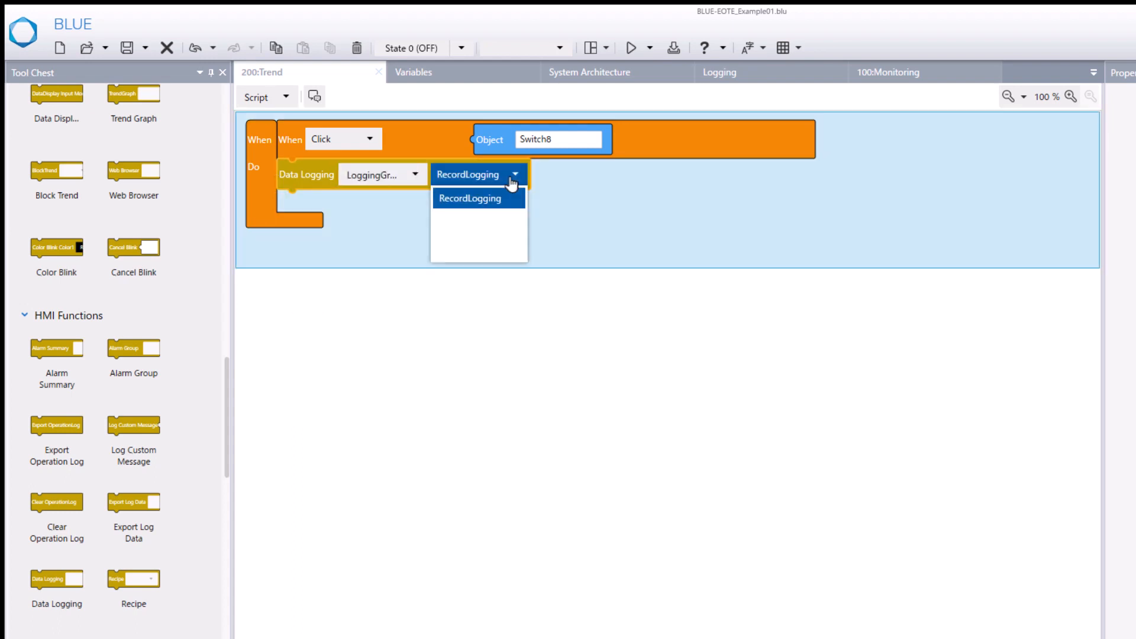
left_click(473, 198)
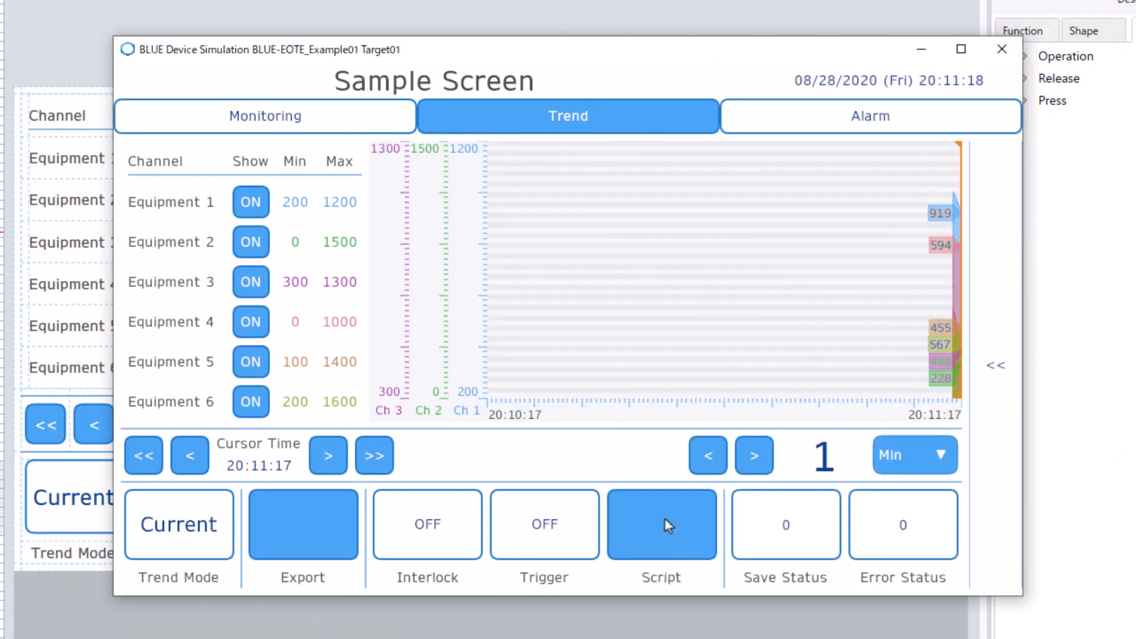
left_click(665, 520)
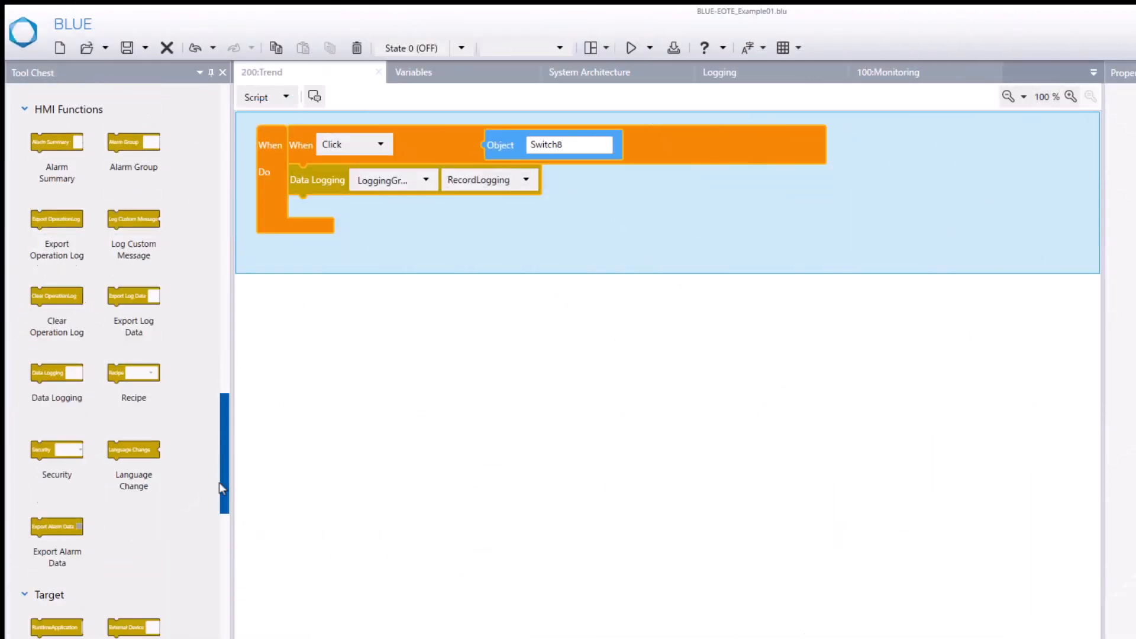
Place the Data Logging block inside an If-Else block whose condition compares two && expressions with ==.
left_click_drag(223, 450, 224, 589)
left_click_drag(323, 185, 653, 238)
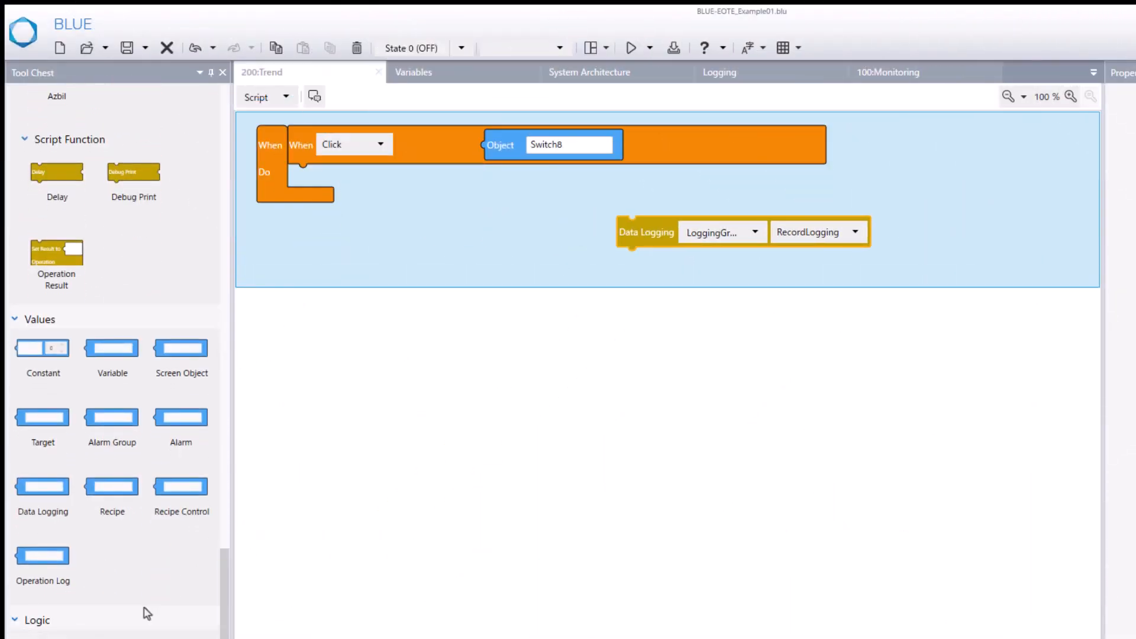
left_click_drag(113, 635, 310, 204)
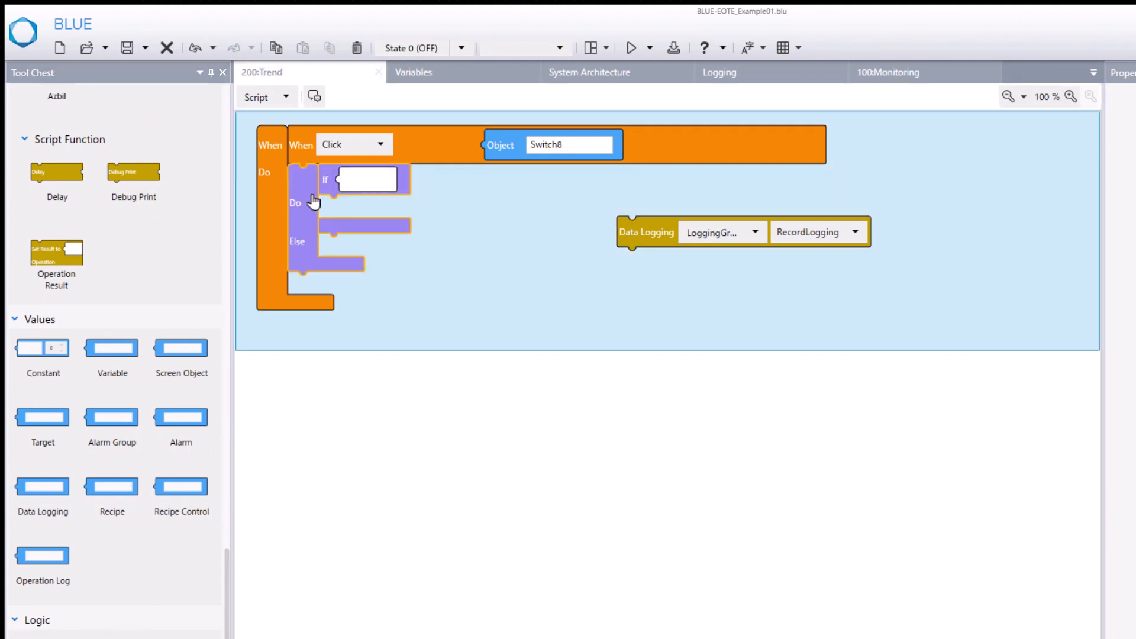
left_click_drag(113, 636, 359, 183)
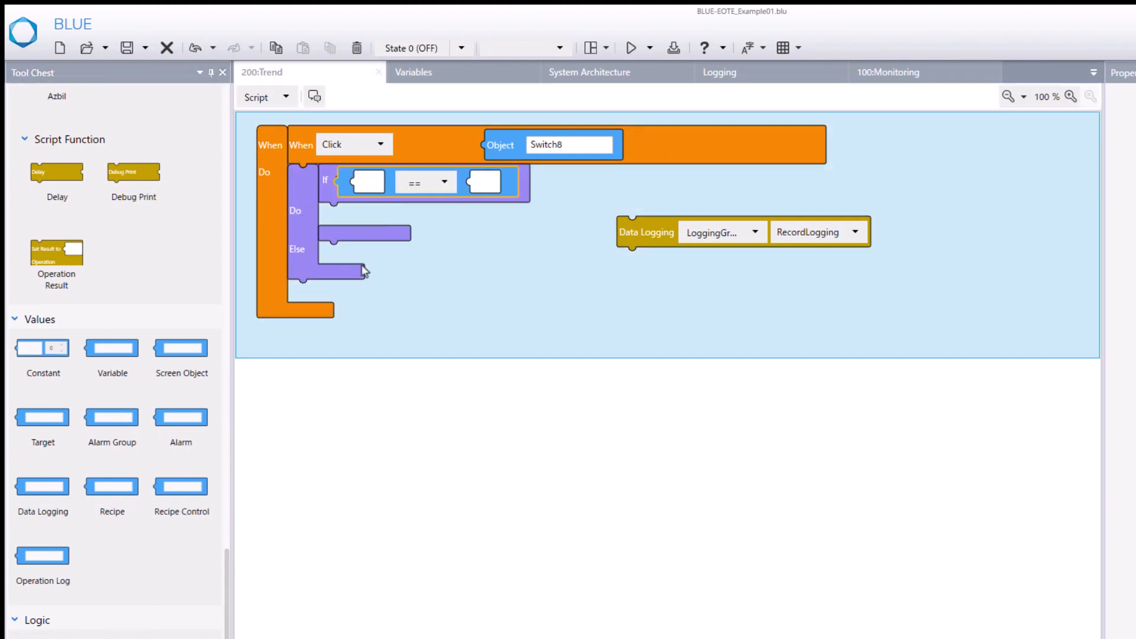
left_click_drag(113, 636, 652, 190)
left_click_drag(655, 236, 357, 230)
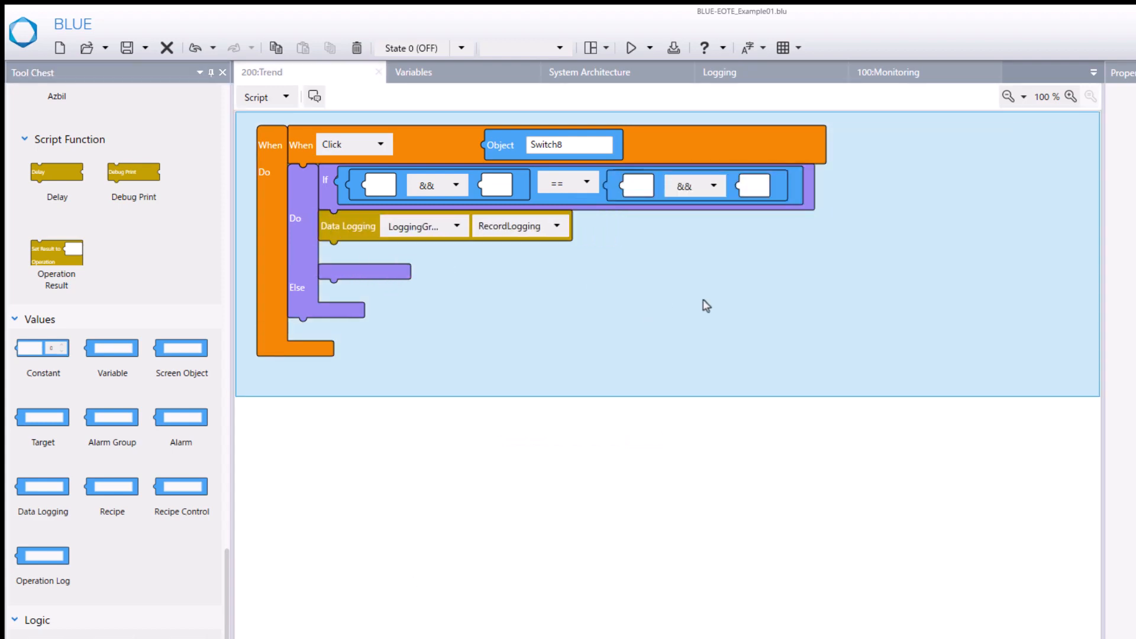